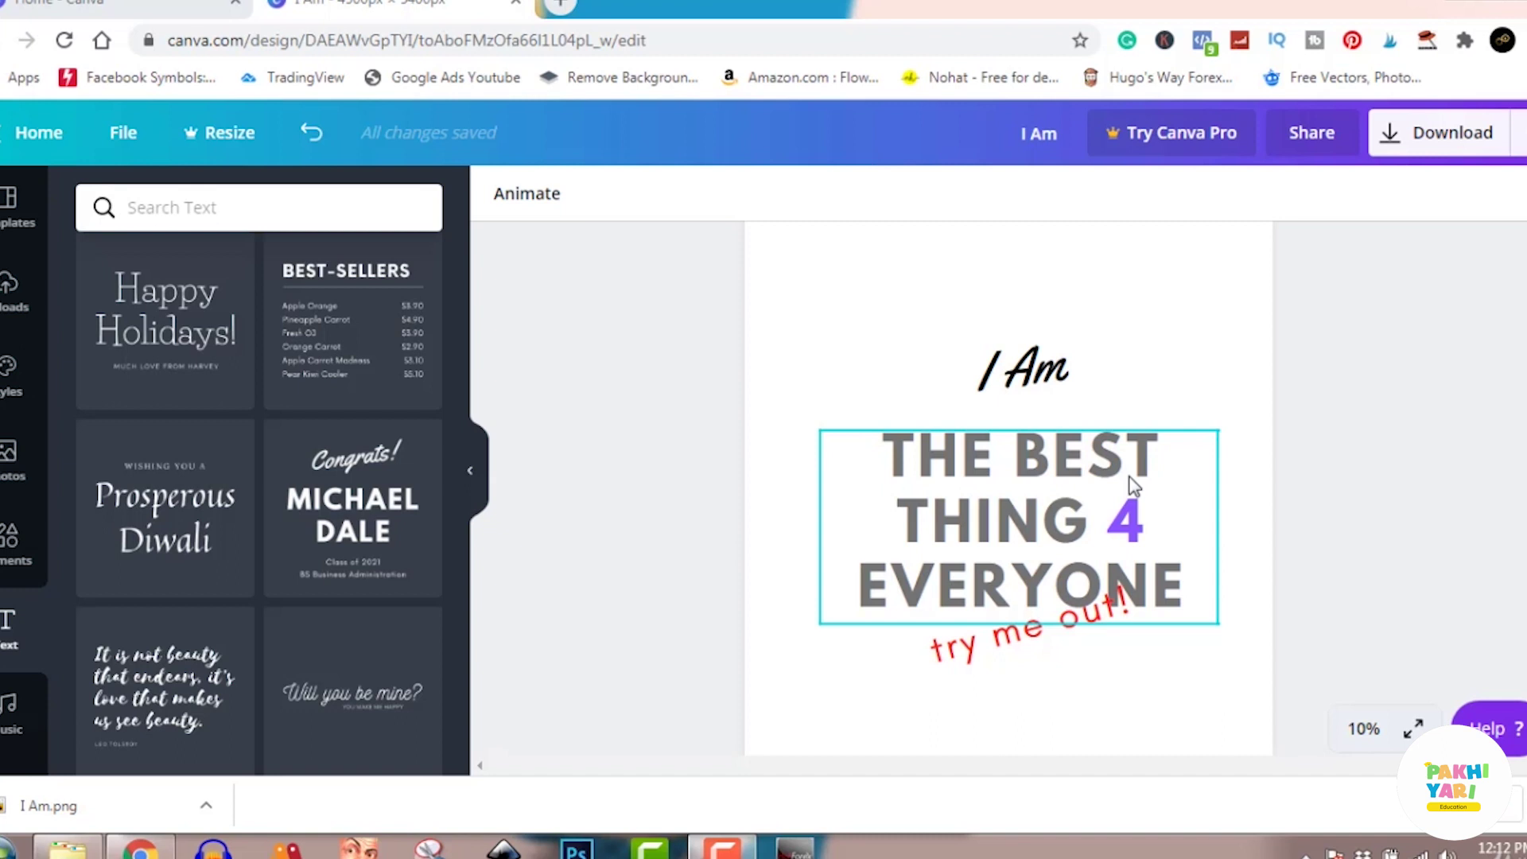
- Delete the "THE BEST THING 4 EVERYONE", "I Am" and "try me out!" text elements from the page
{"action": "left_click", "coordinate": [706, 315]}
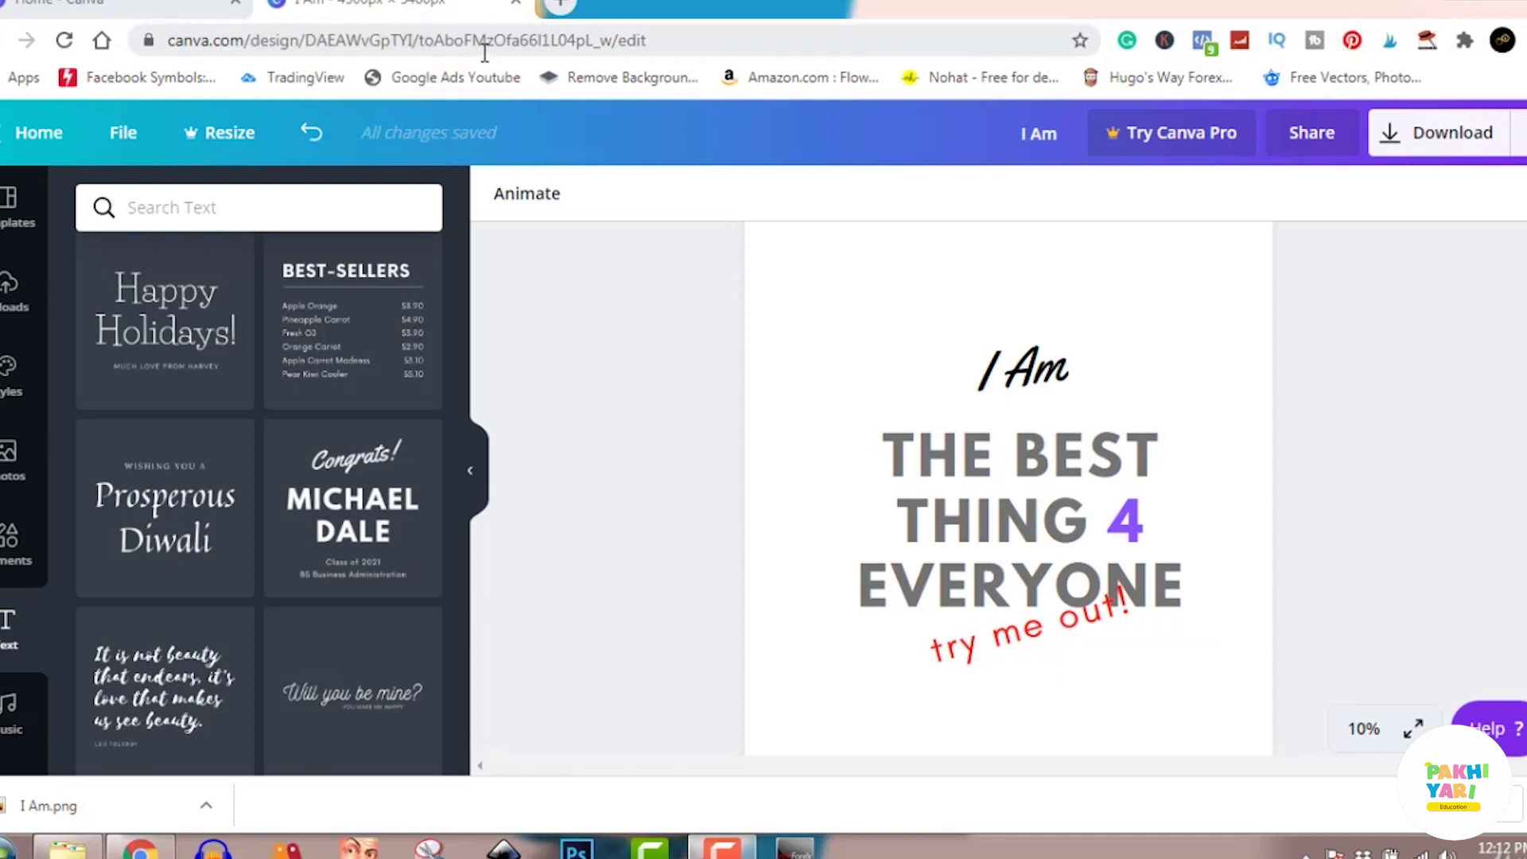
{"action": "left_click", "coordinate": [1045, 469]}
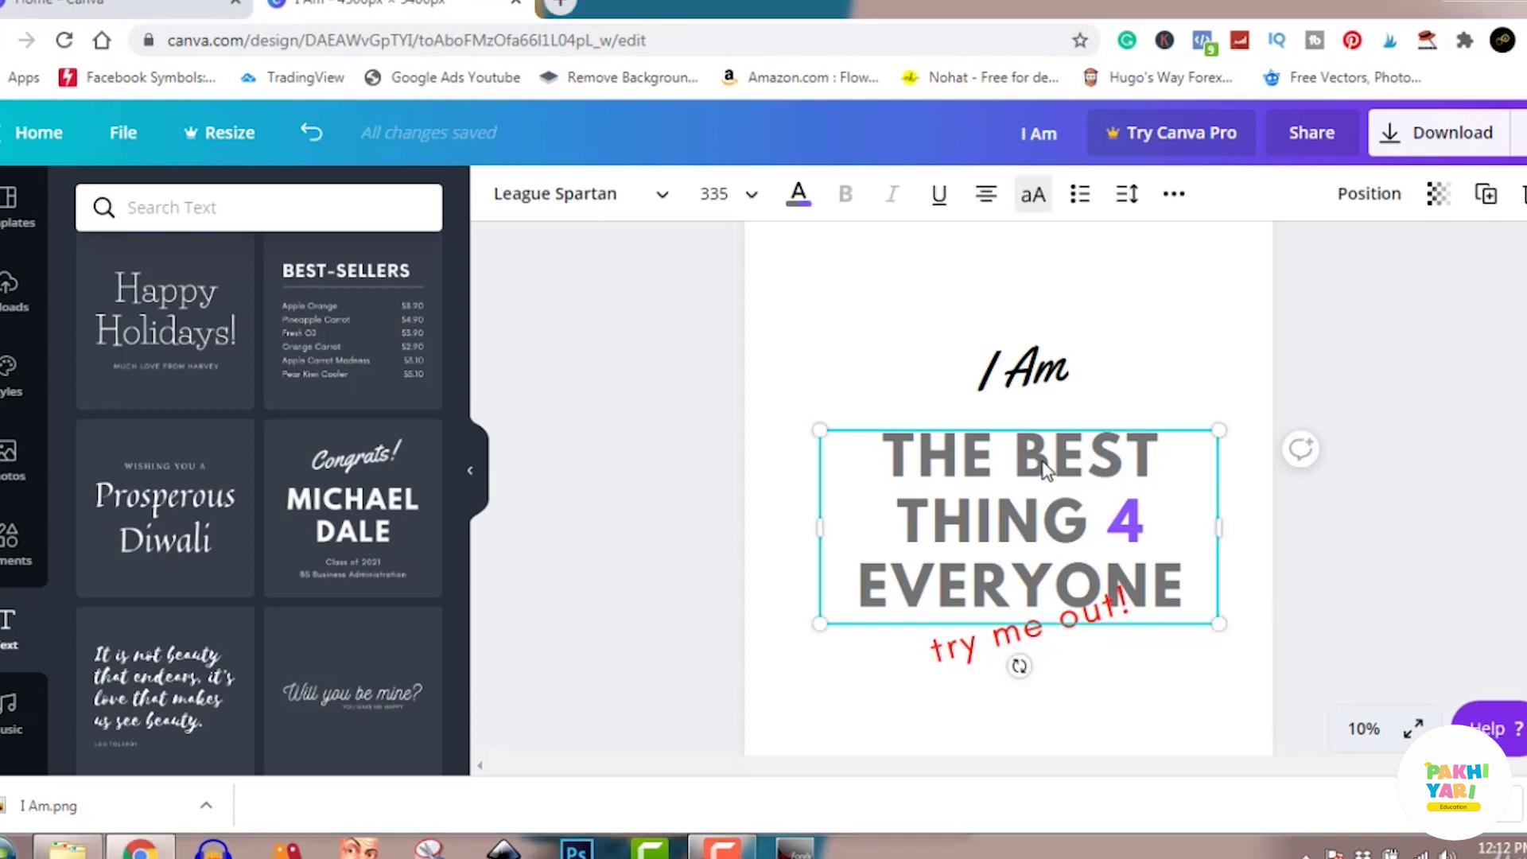
{"action": "key", "text": "Delete"}
{"action": "left_click", "coordinate": [1033, 374]}
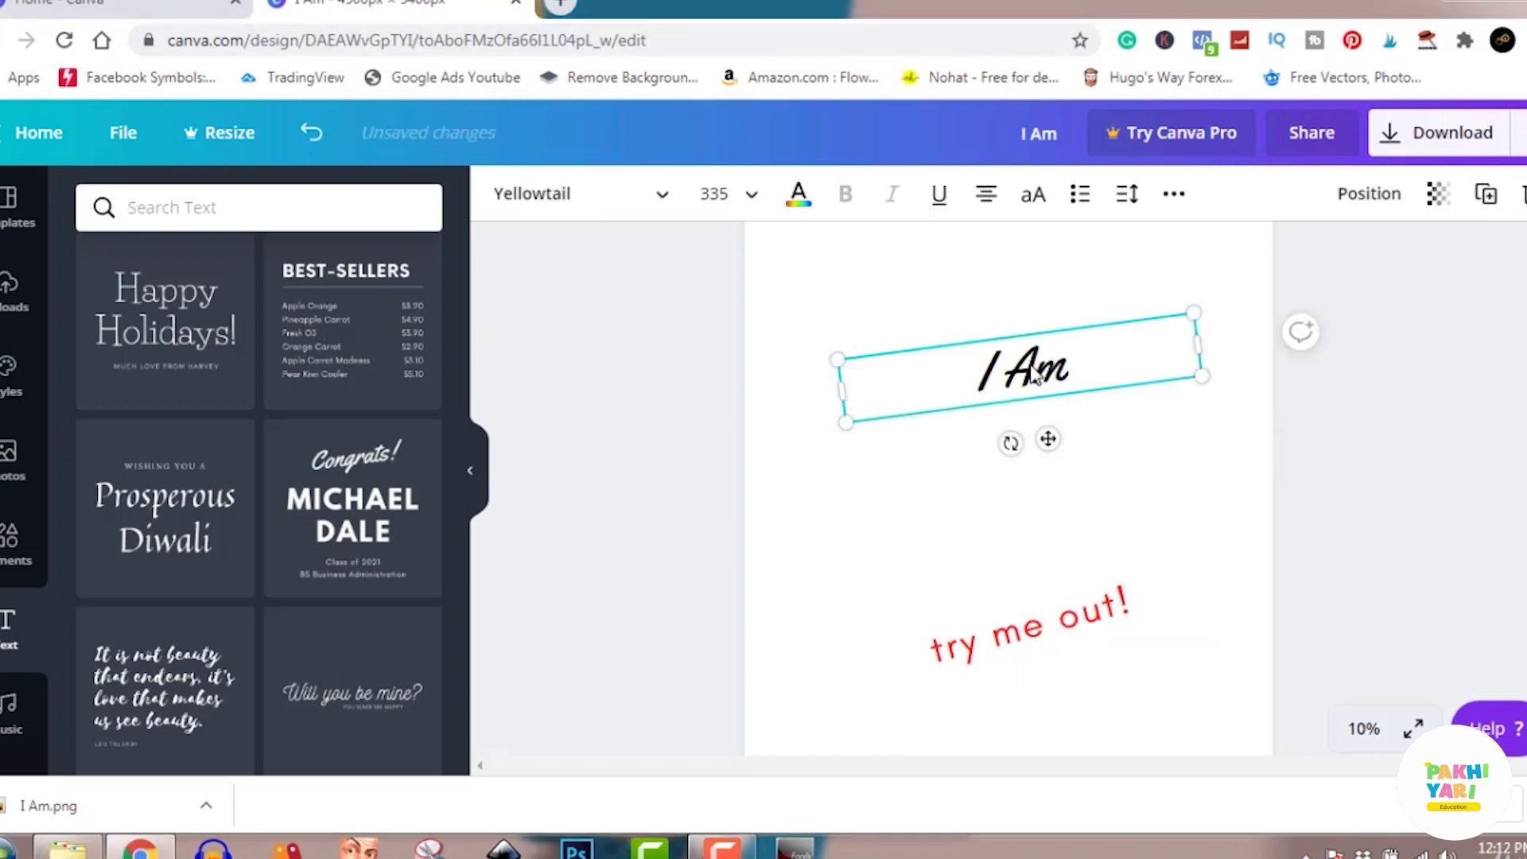
{"action": "key", "text": "Delete"}
{"action": "left_click", "coordinate": [1040, 634]}
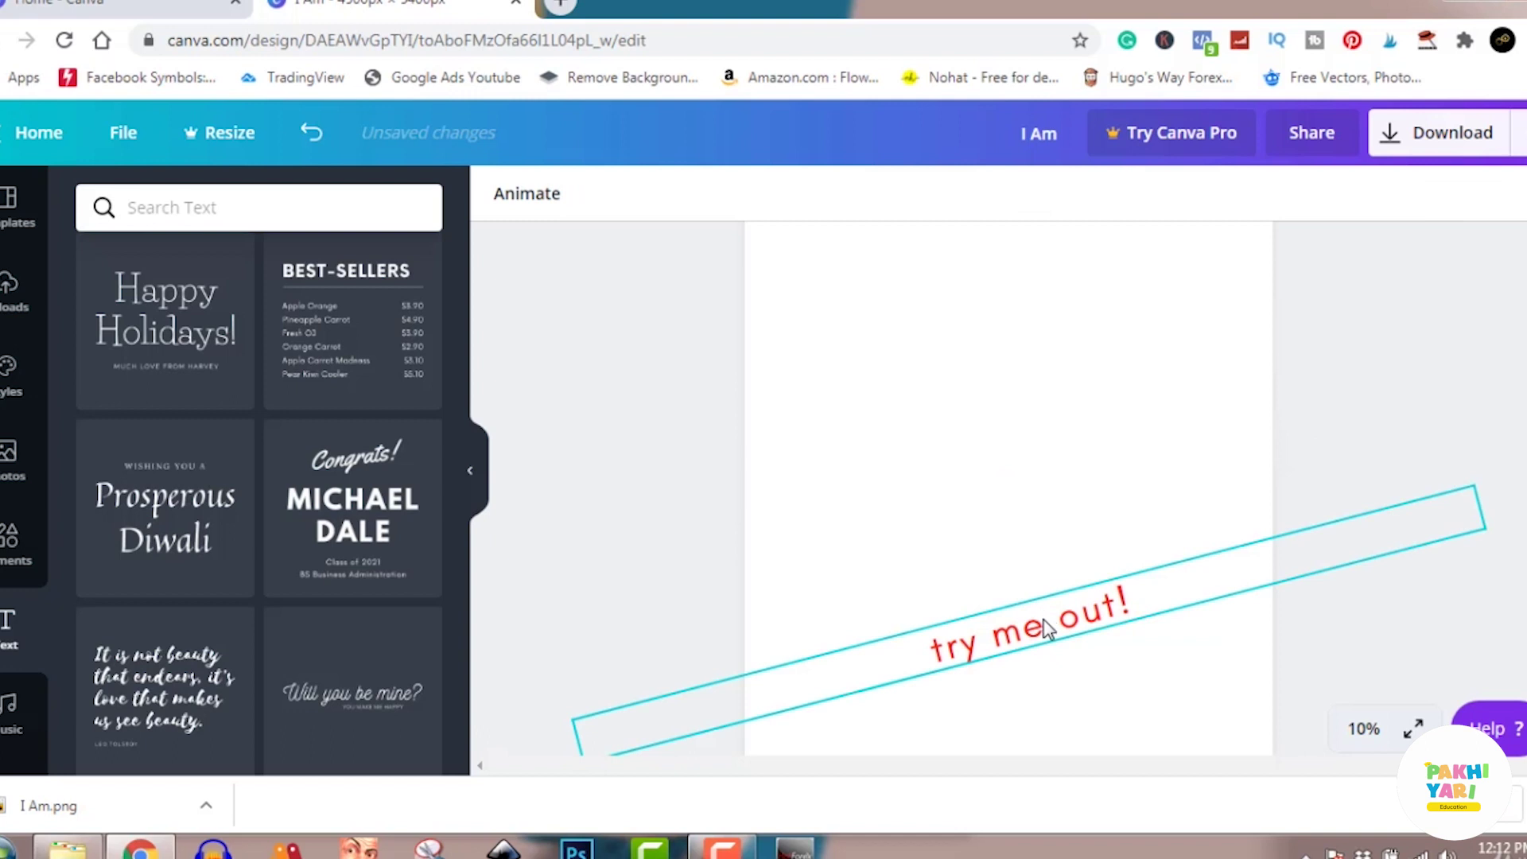
{"action": "key", "text": "Delete"}
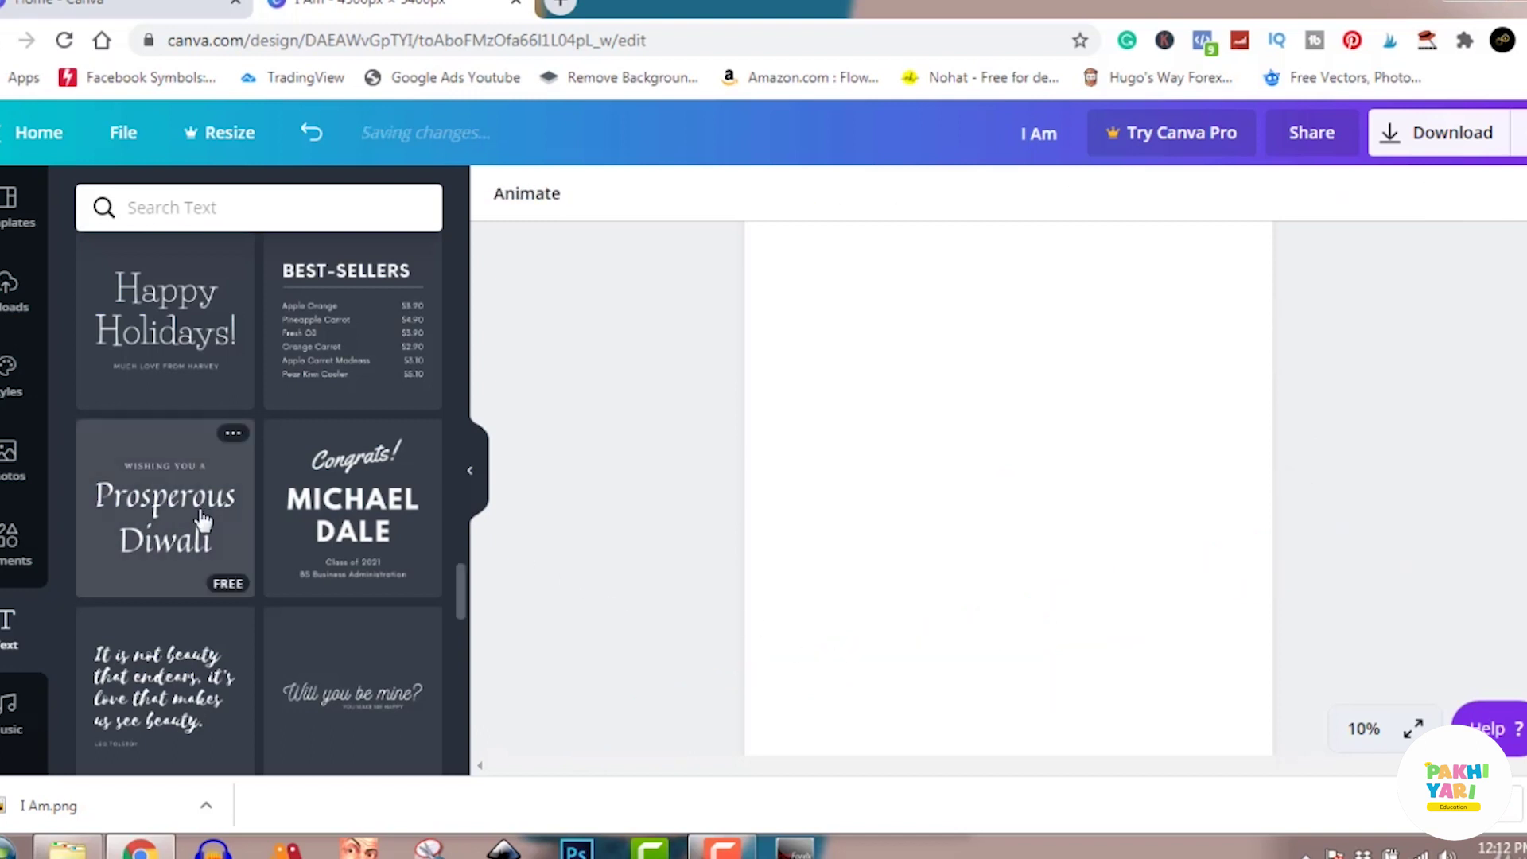
- Search the elements library for cat graphics using the recent search "cat"
{"action": "left_click", "coordinate": [10, 461]}
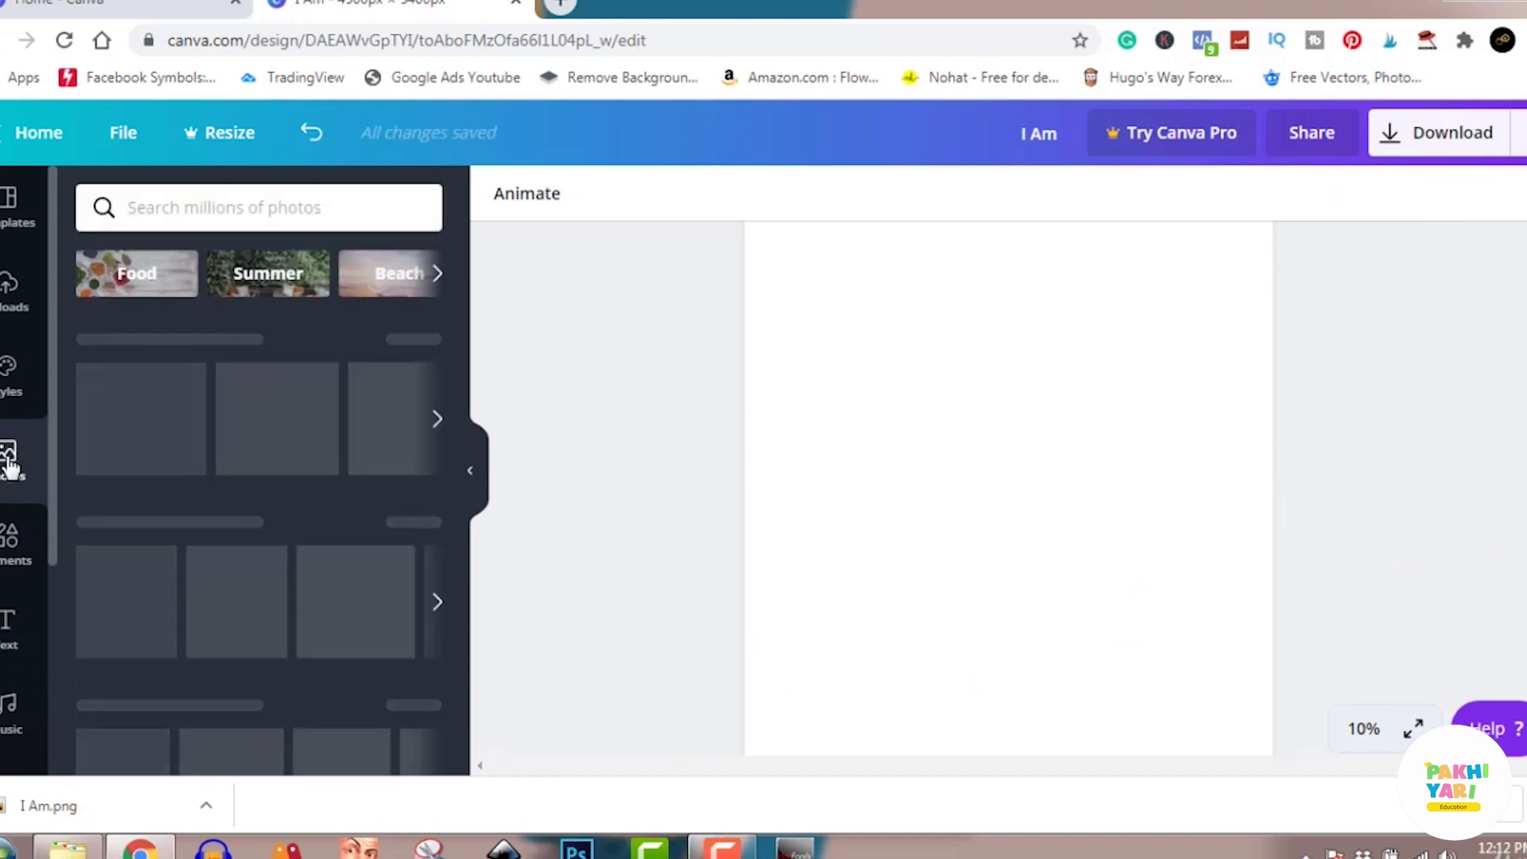
{"action": "left_click", "coordinate": [10, 541]}
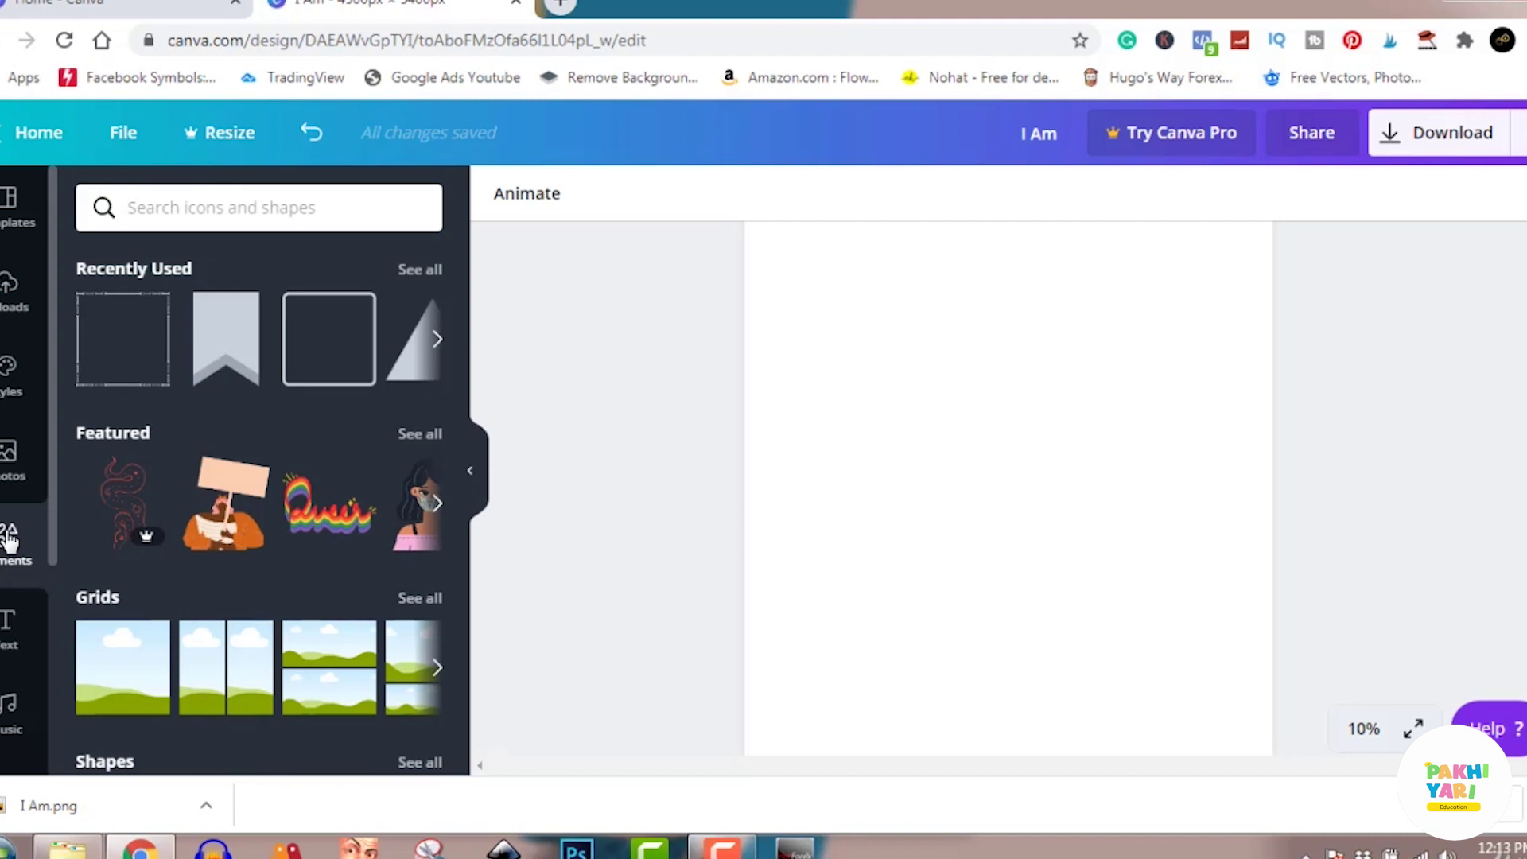
{"action": "left_click", "coordinate": [219, 210]}
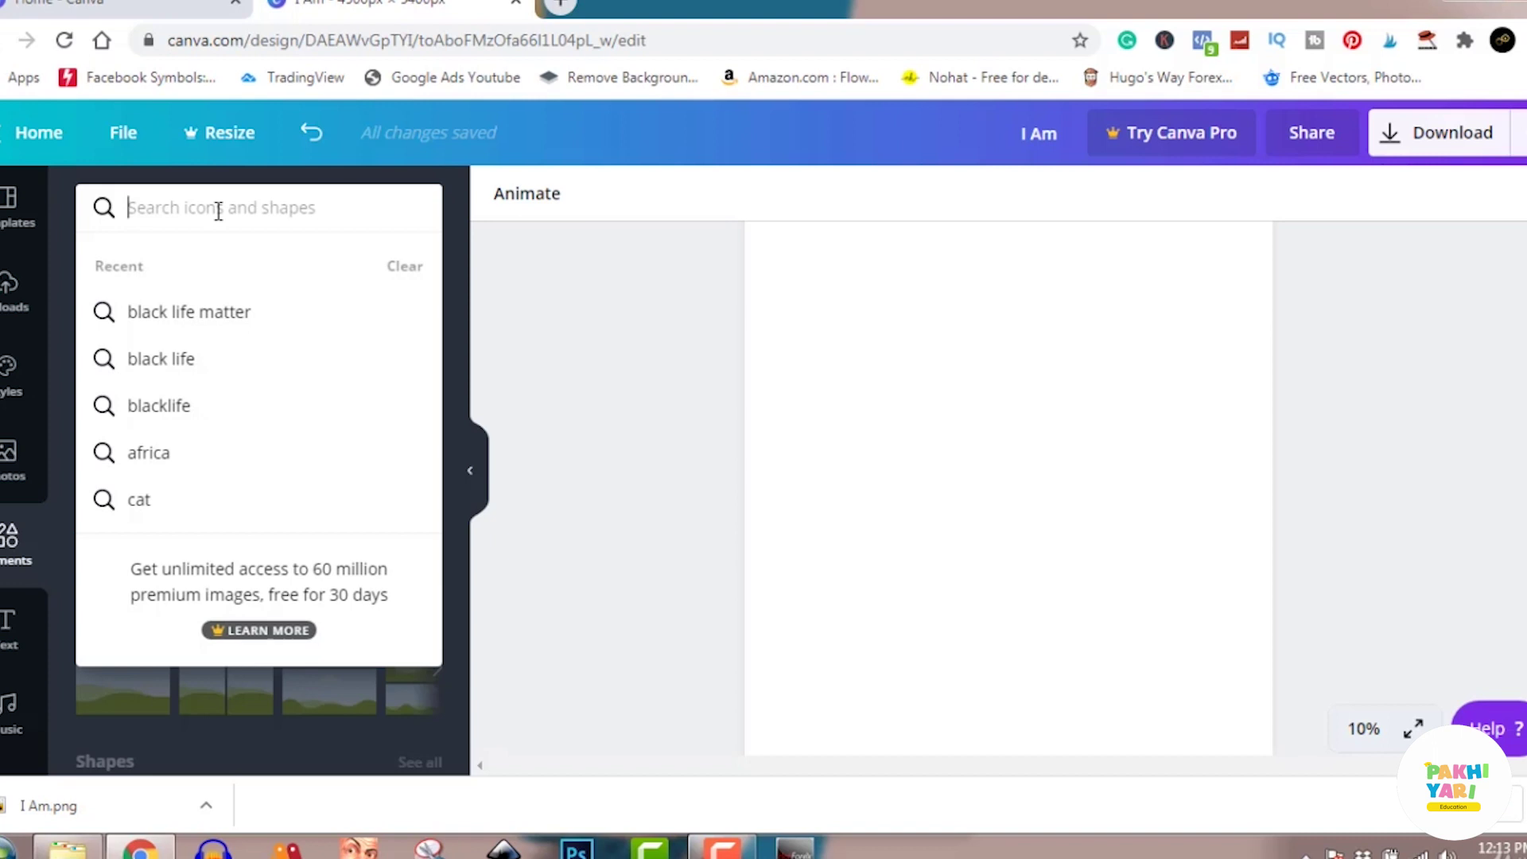
{"action": "left_click", "coordinate": [145, 502]}
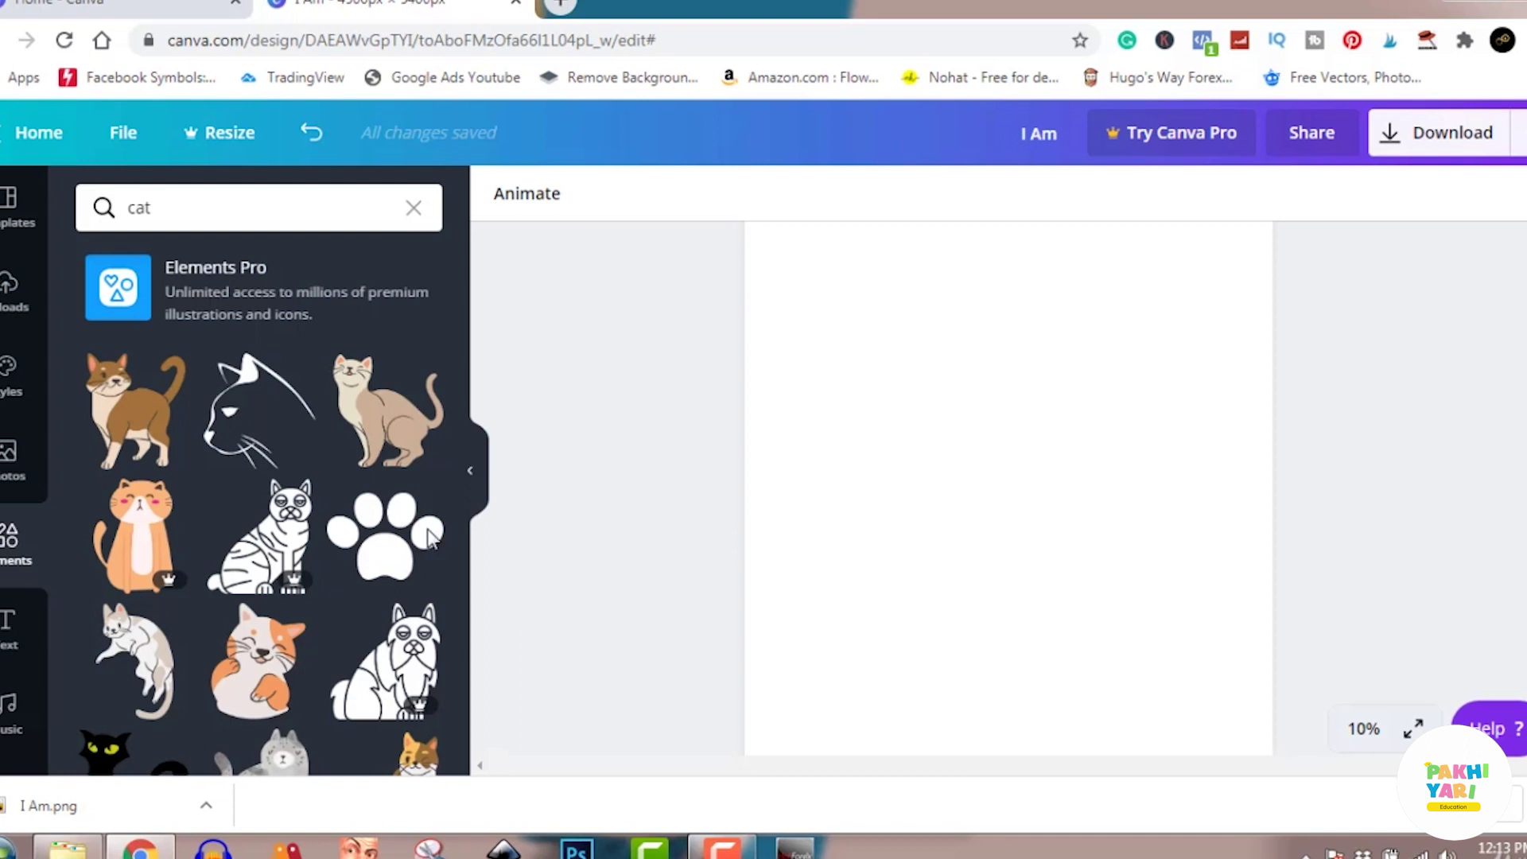
- Add the cat-head profile graphic in the page's upper-left area and the paw print at the page's centre
{"action": "left_click", "coordinate": [232, 412]}
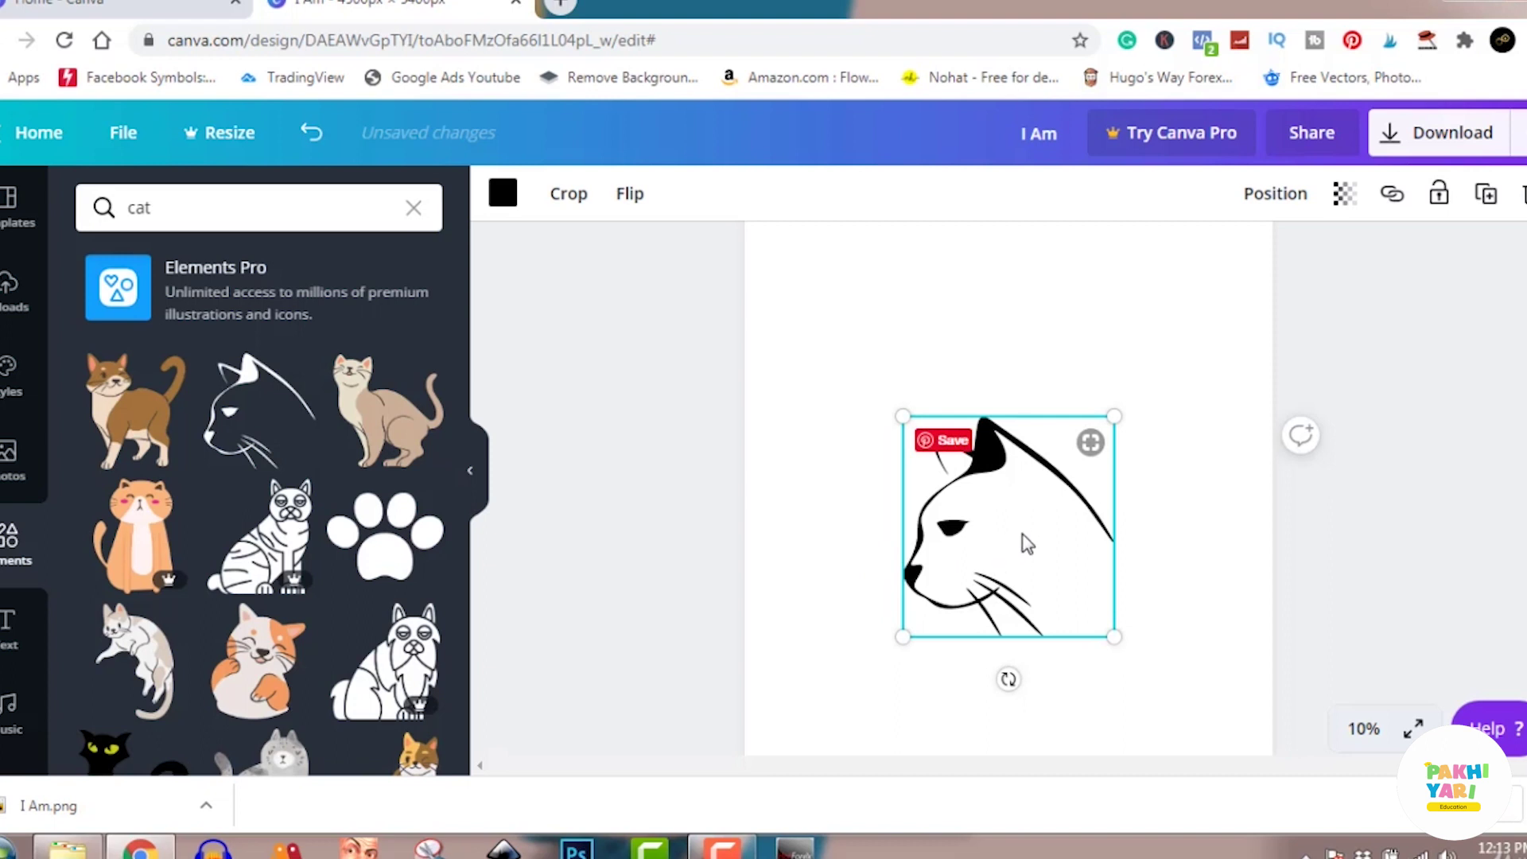
{"action": "left_click_drag", "start_coordinate": [1025, 543], "coordinate": [893, 347]}
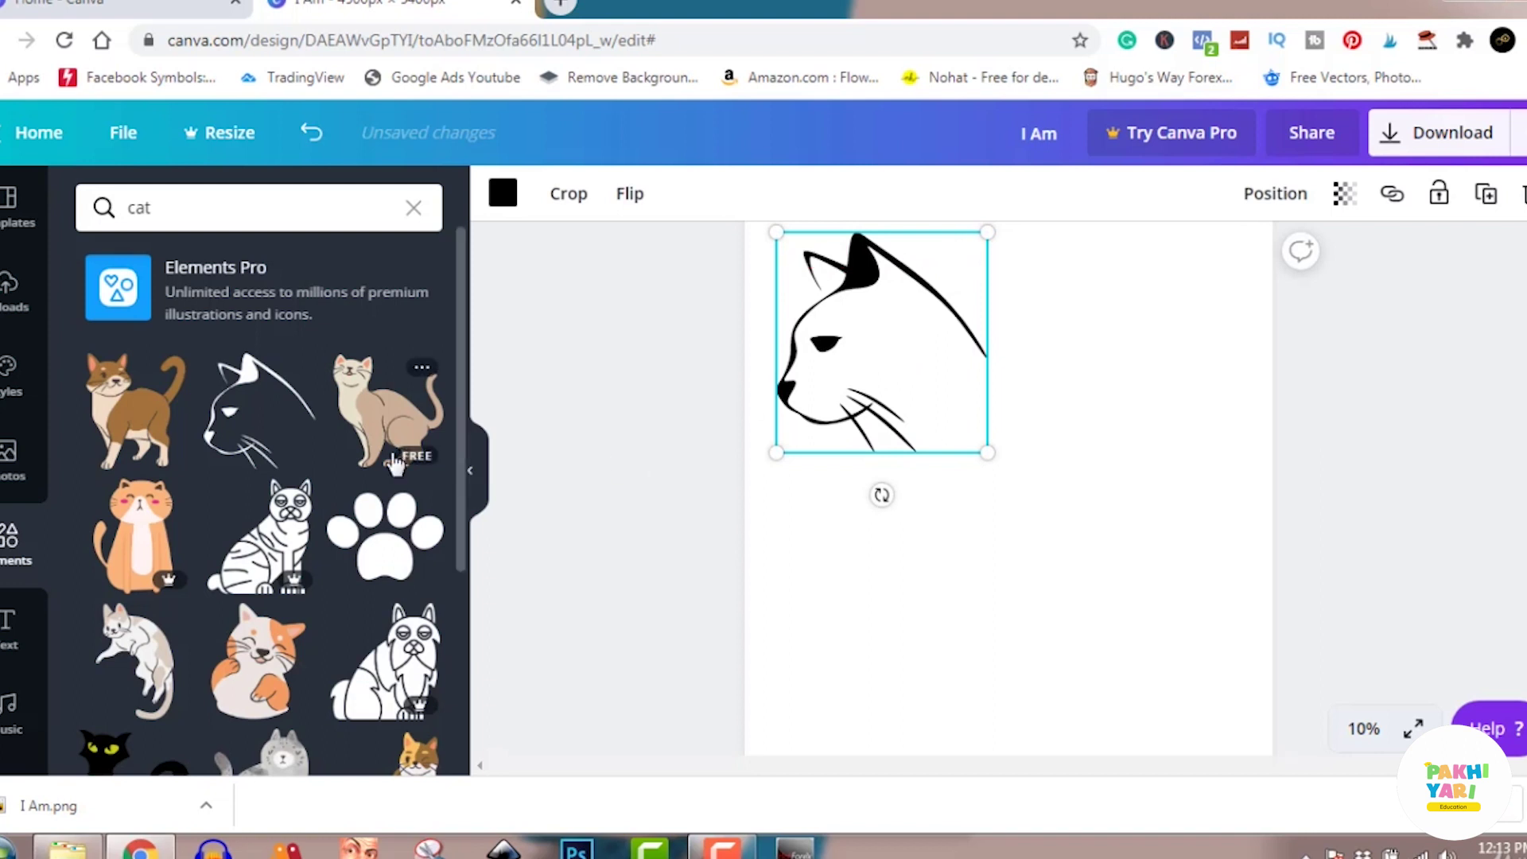
{"action": "left_click", "coordinate": [375, 552]}
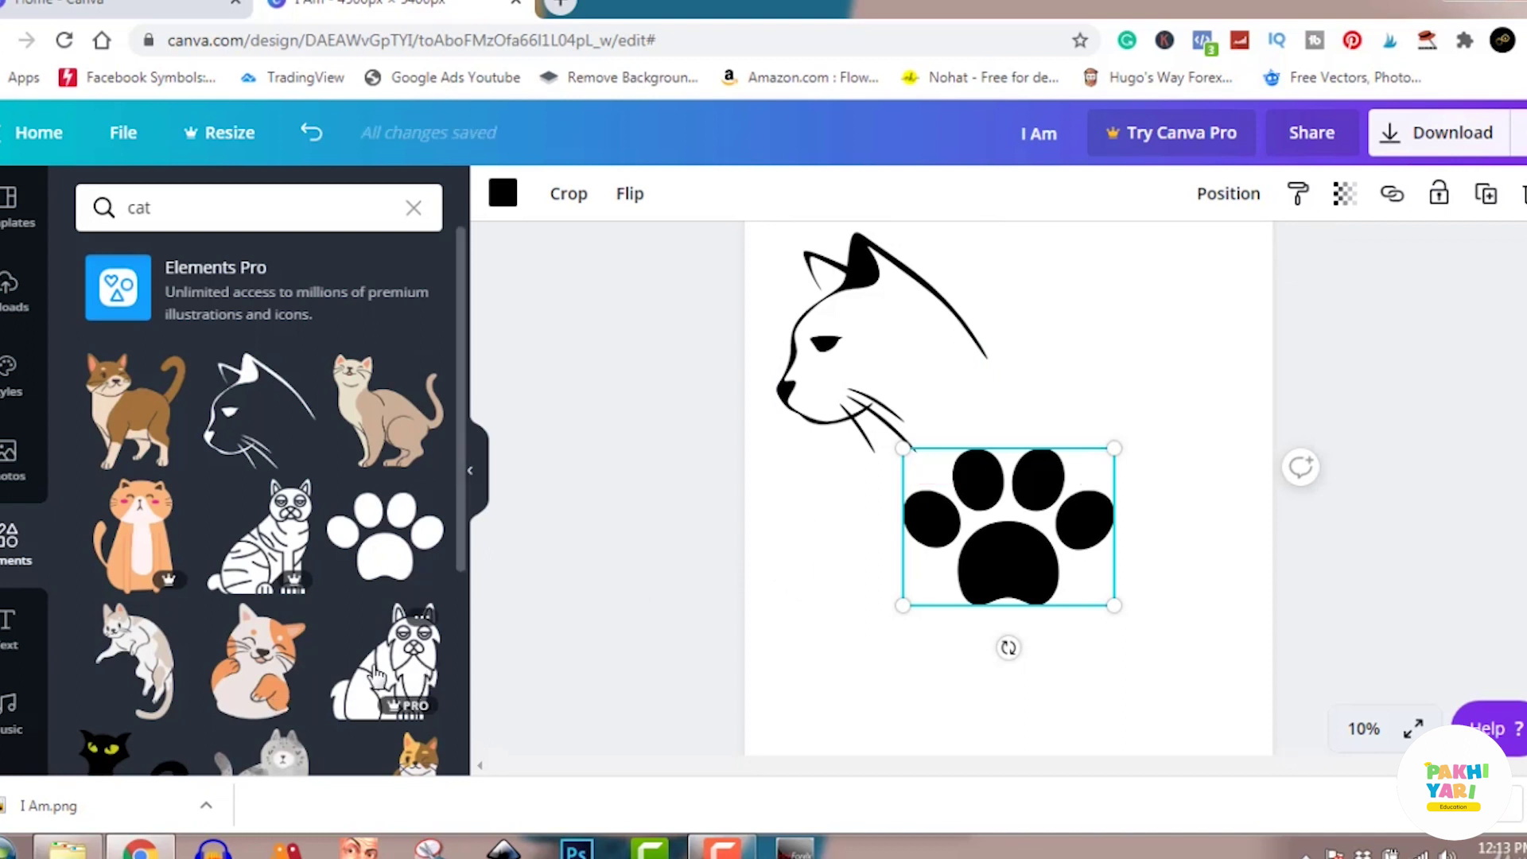
- Add the free line-art cat seen from behind and place it in the page's upper-right area
{"action": "scroll", "coordinate": [269, 618], "scroll_direction": "down", "scroll_amount": 3}
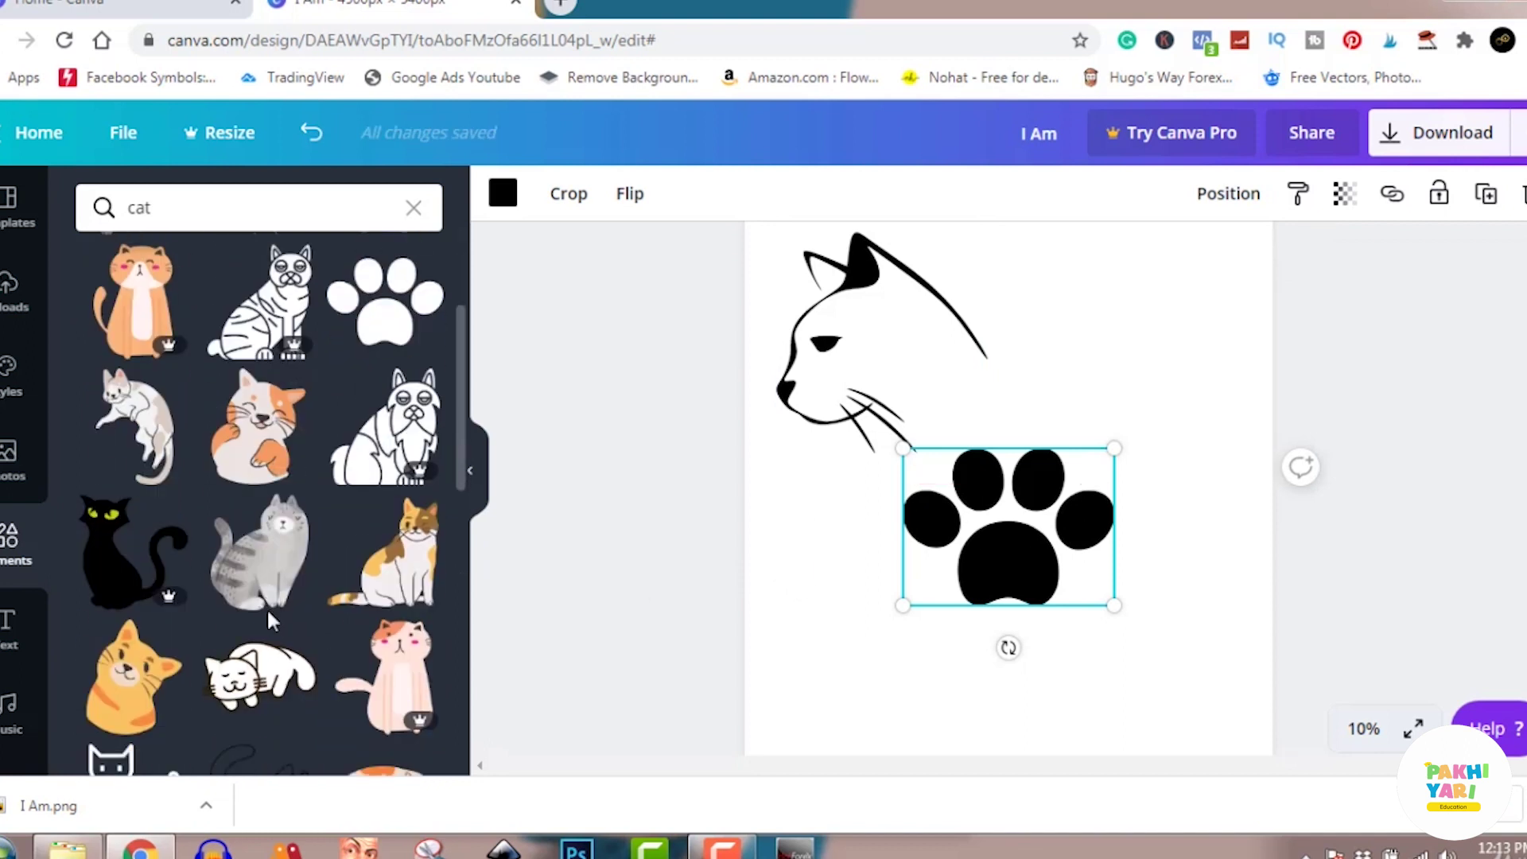
{"action": "scroll", "coordinate": [265, 607], "scroll_direction": "down", "scroll_amount": 3}
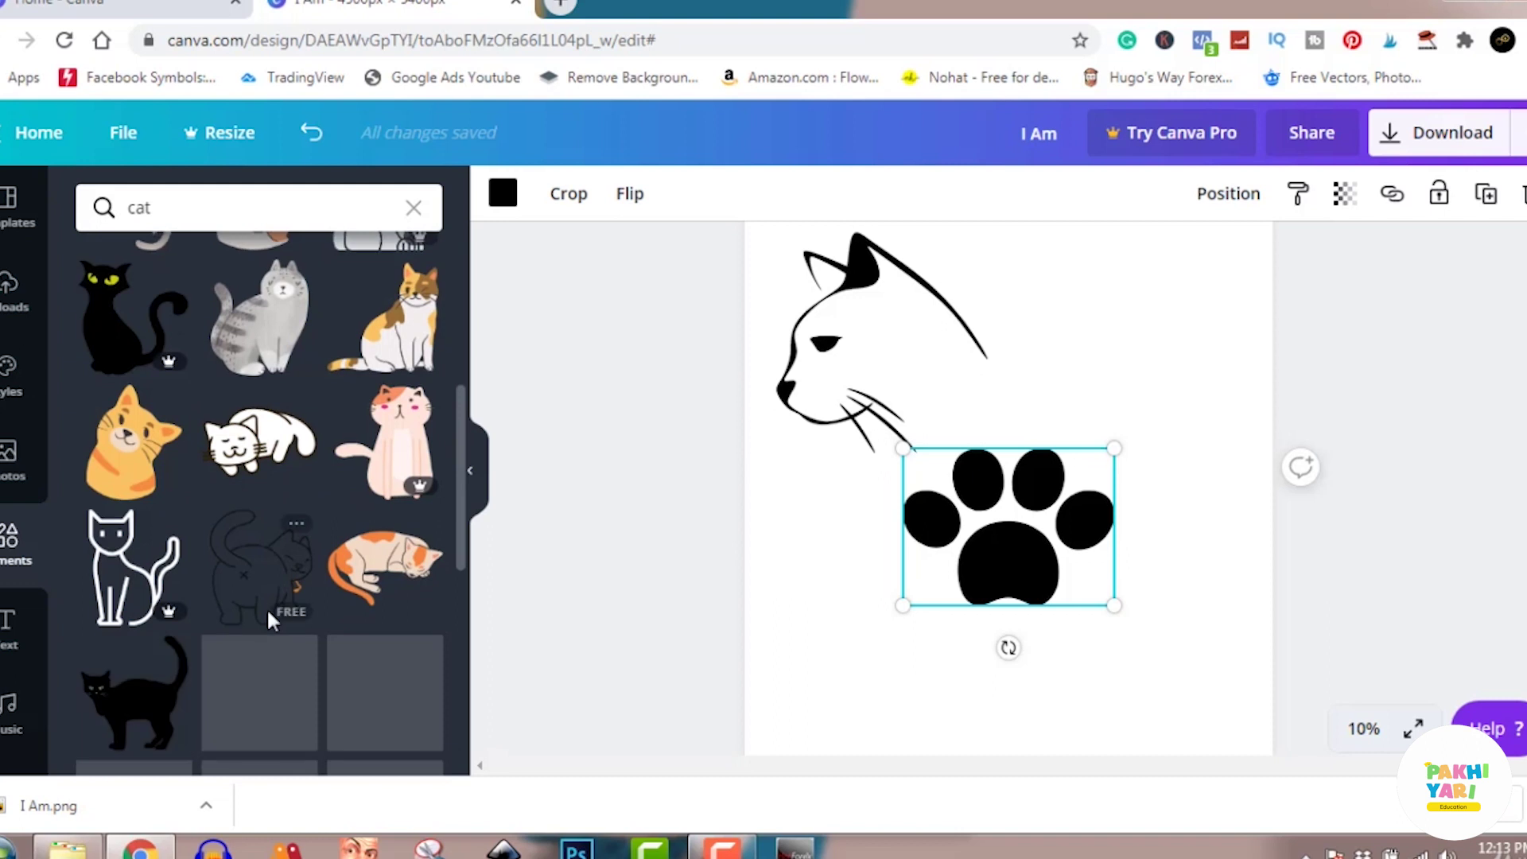
{"action": "left_click", "coordinate": [252, 569]}
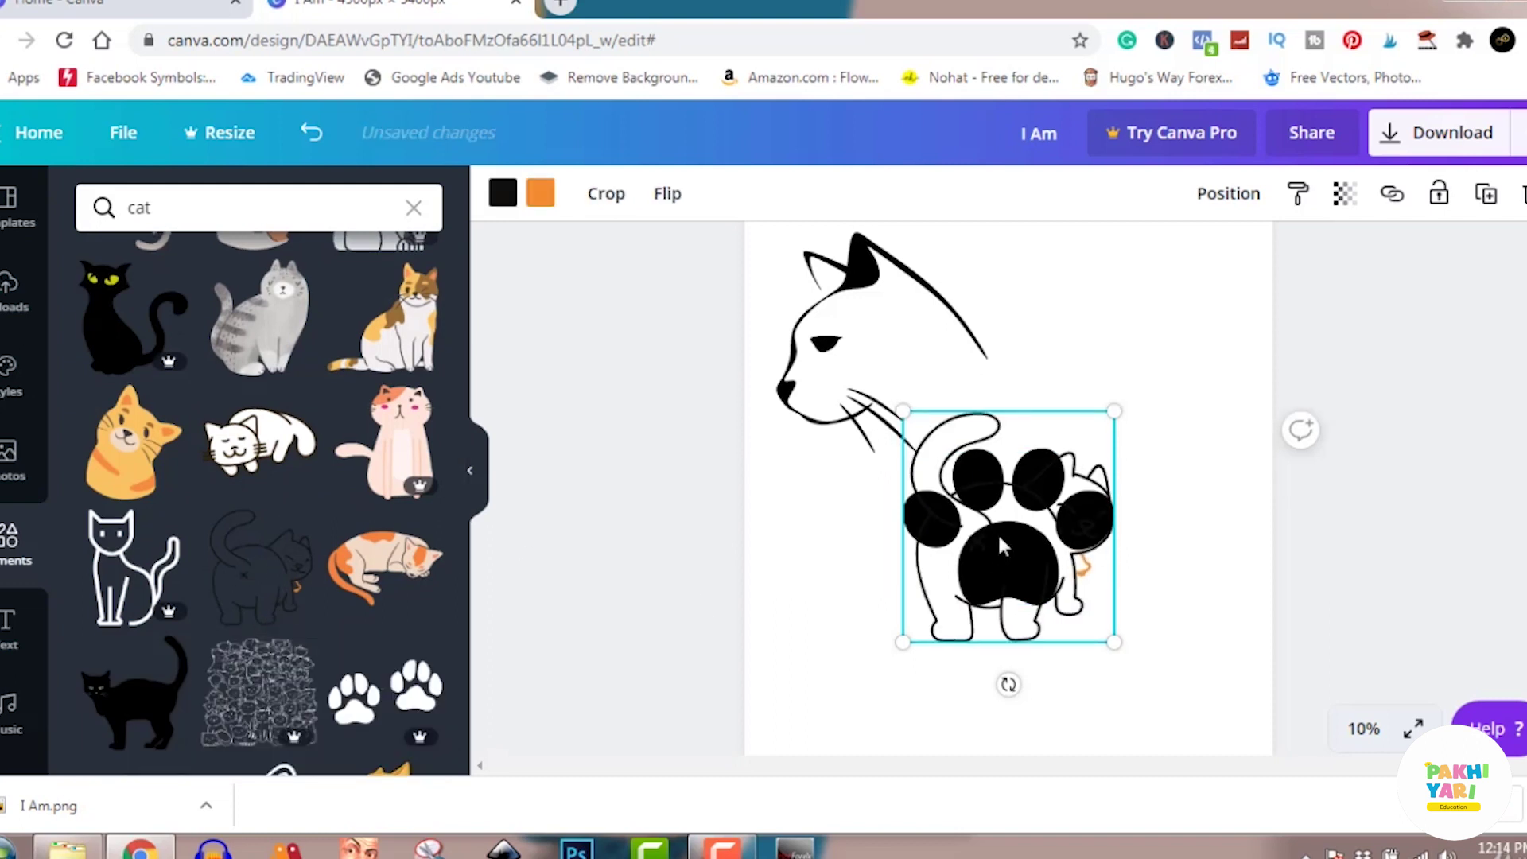
{"action": "left_click_drag", "start_coordinate": [1052, 497], "coordinate": [1162, 321]}
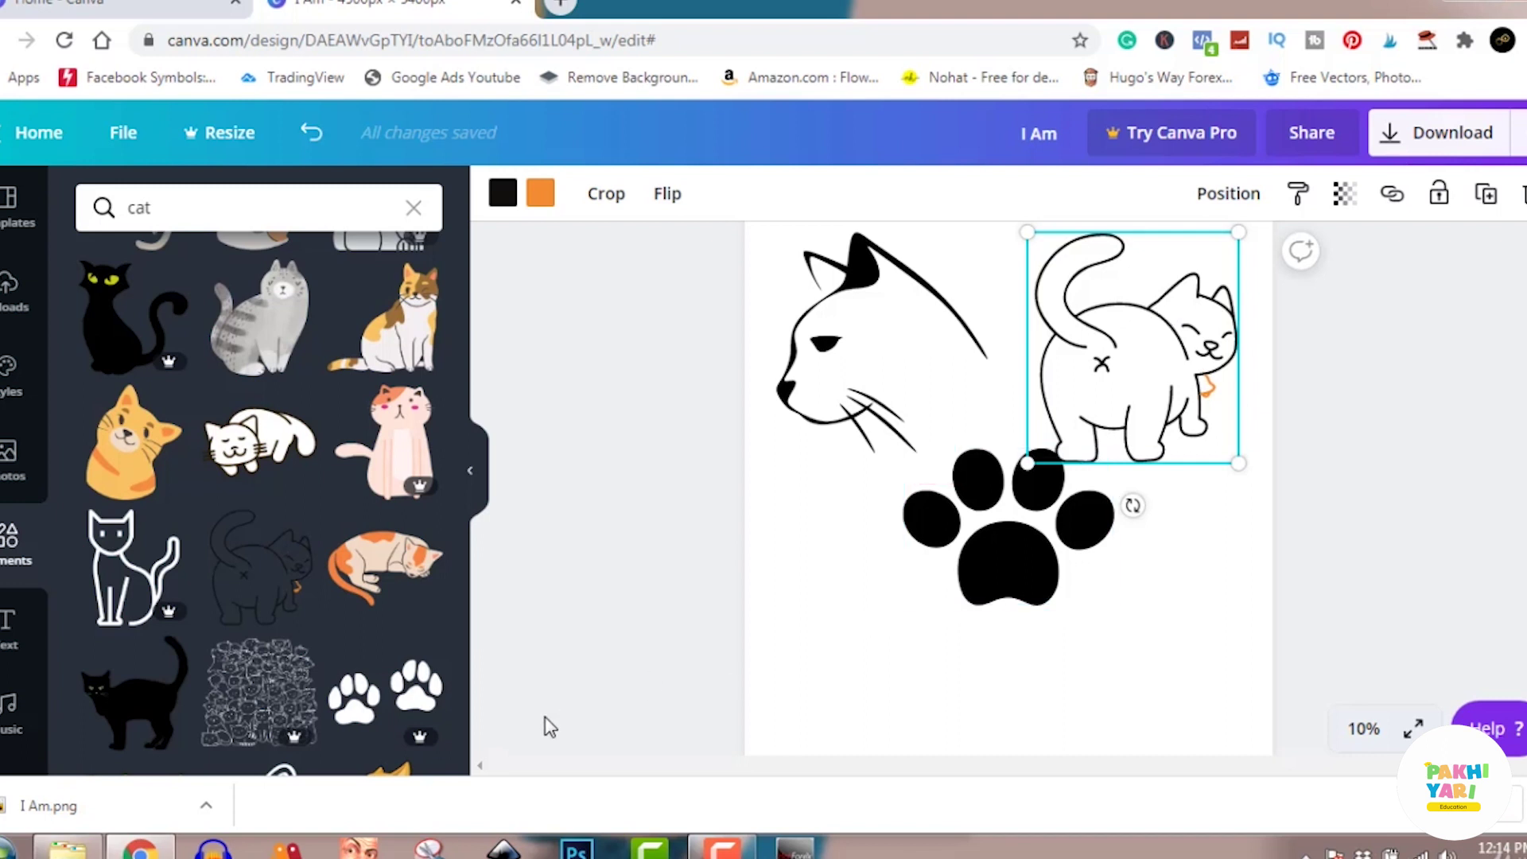
- Try the Pro pattern of crowded line-art cats on the page and delete it
{"action": "left_click", "coordinate": [267, 682]}
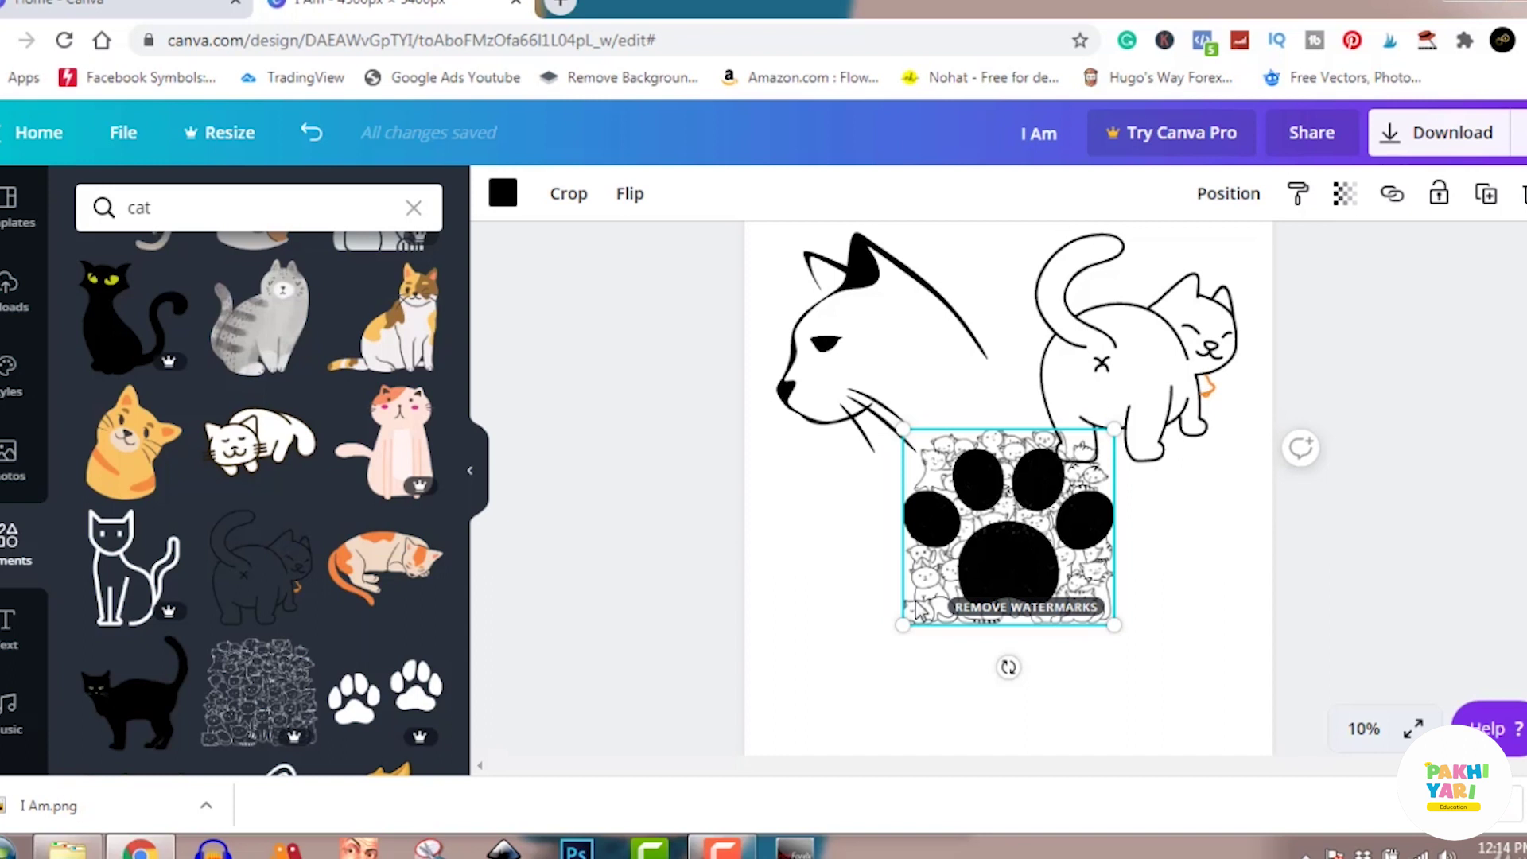
{"action": "key", "text": "Delete"}
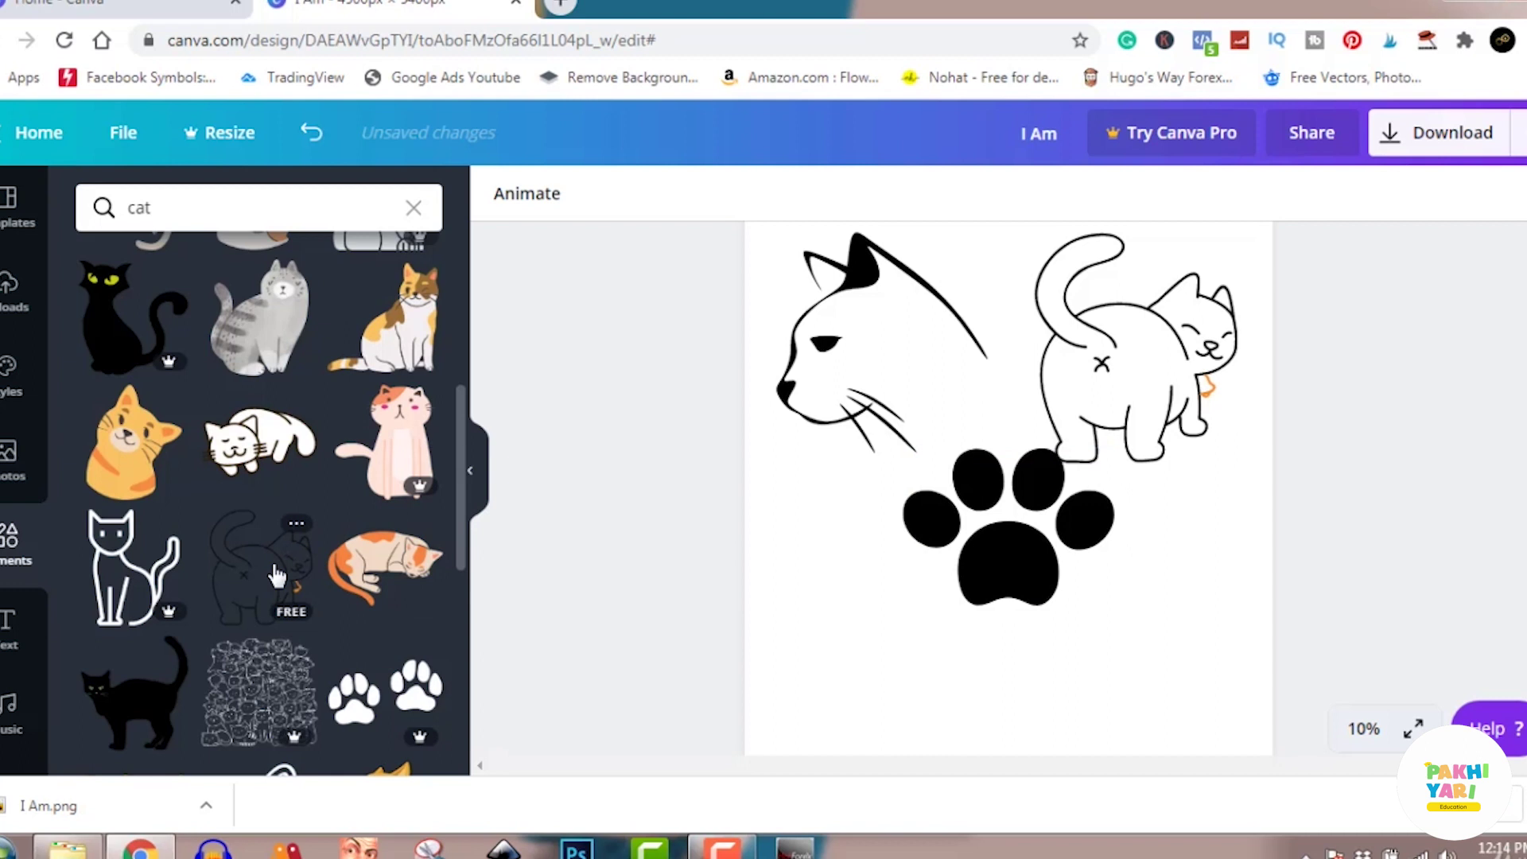
- Add the free black-and-white cat with a raised paw and place it in the page's lower-left area
{"action": "scroll", "coordinate": [276, 574], "scroll_direction": "down", "scroll_amount": 4}
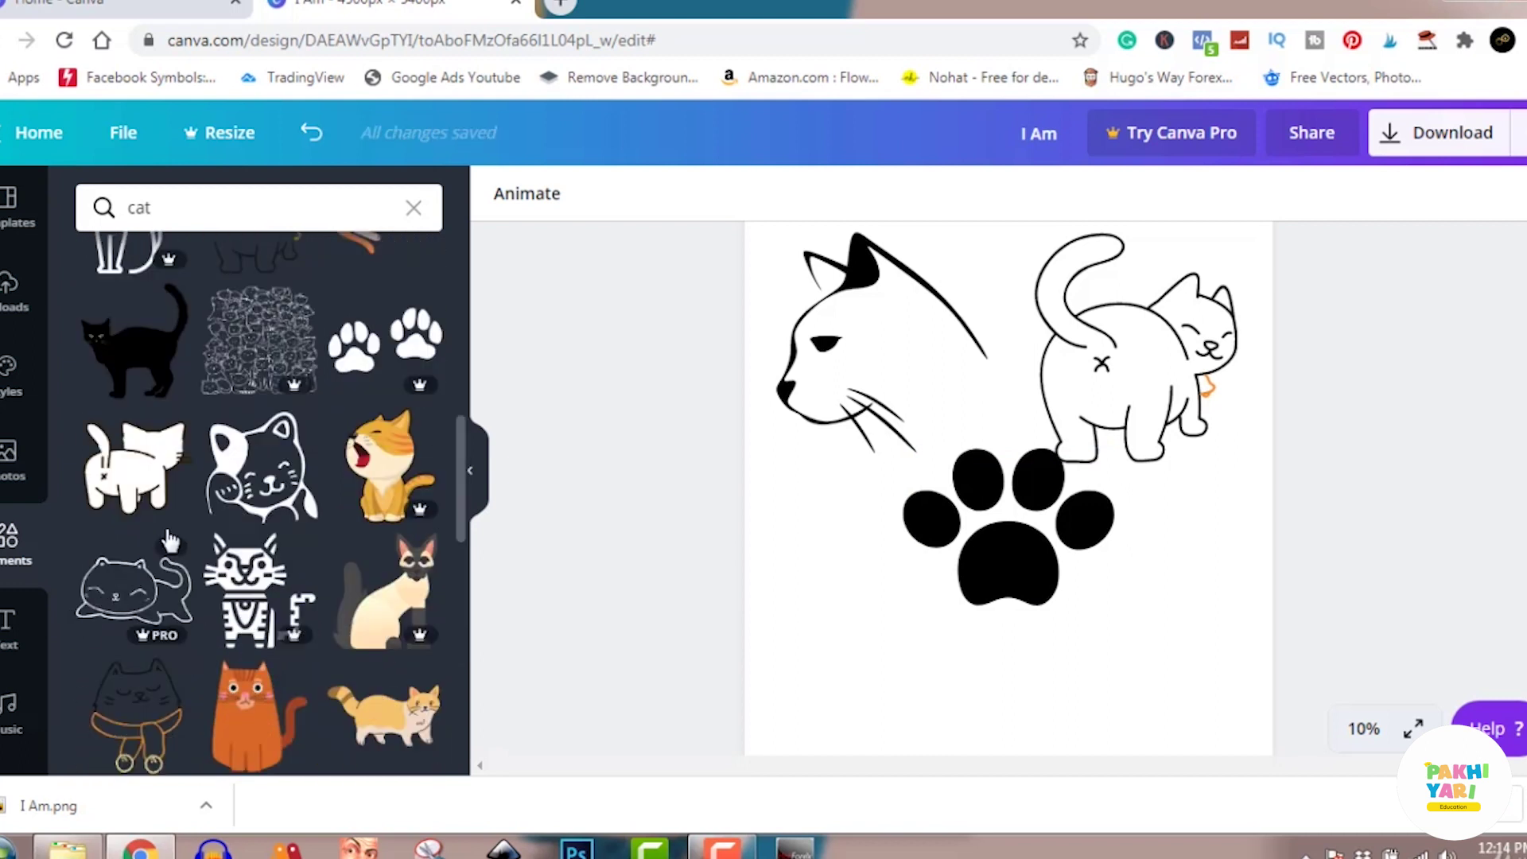
{"action": "left_click", "coordinate": [236, 490]}
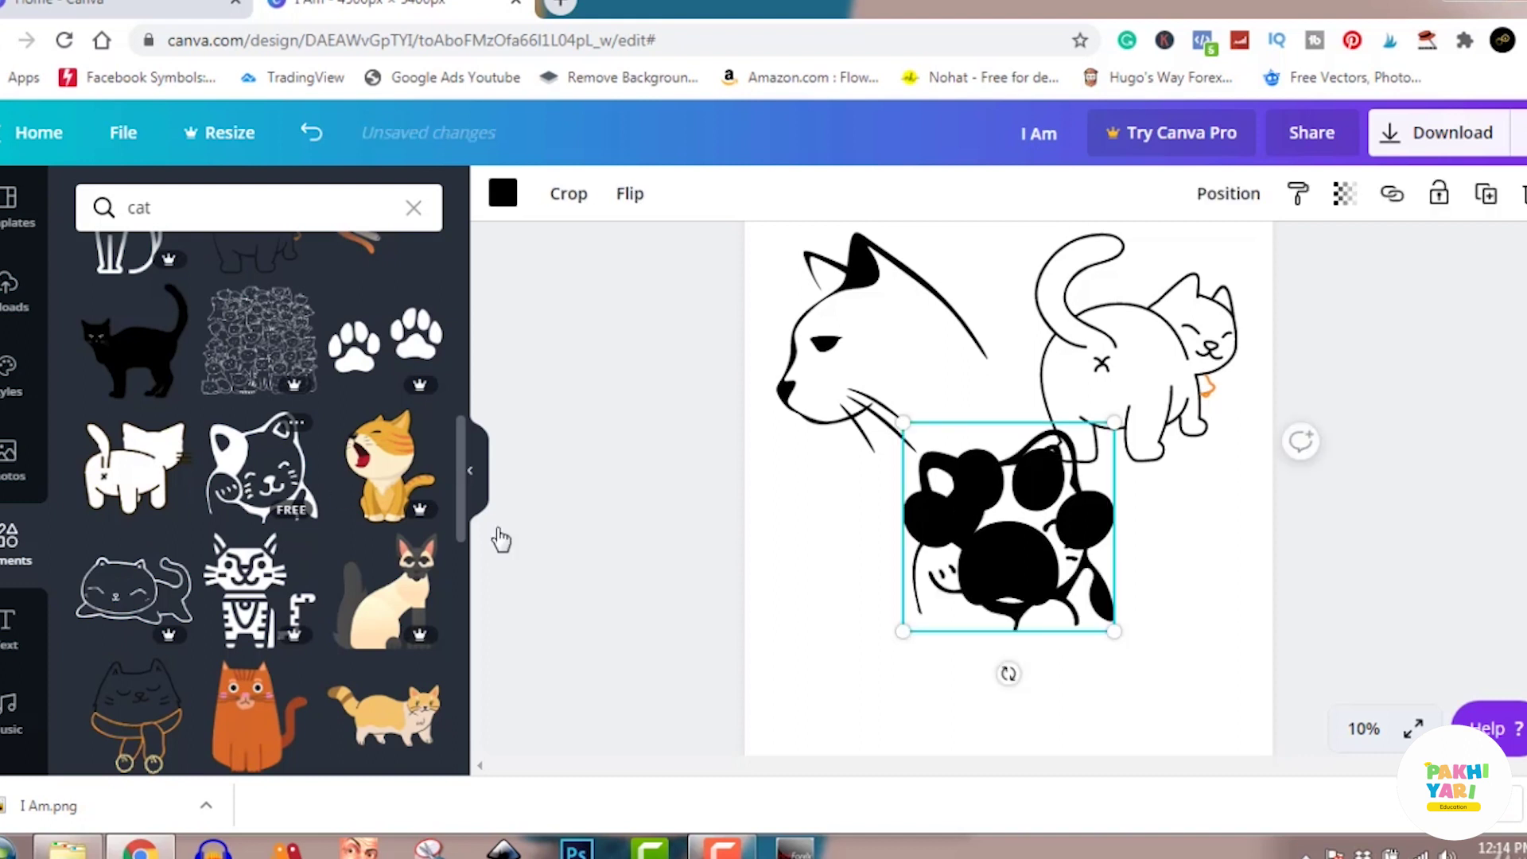
{"action": "left_click_drag", "start_coordinate": [927, 574], "coordinate": [803, 701]}
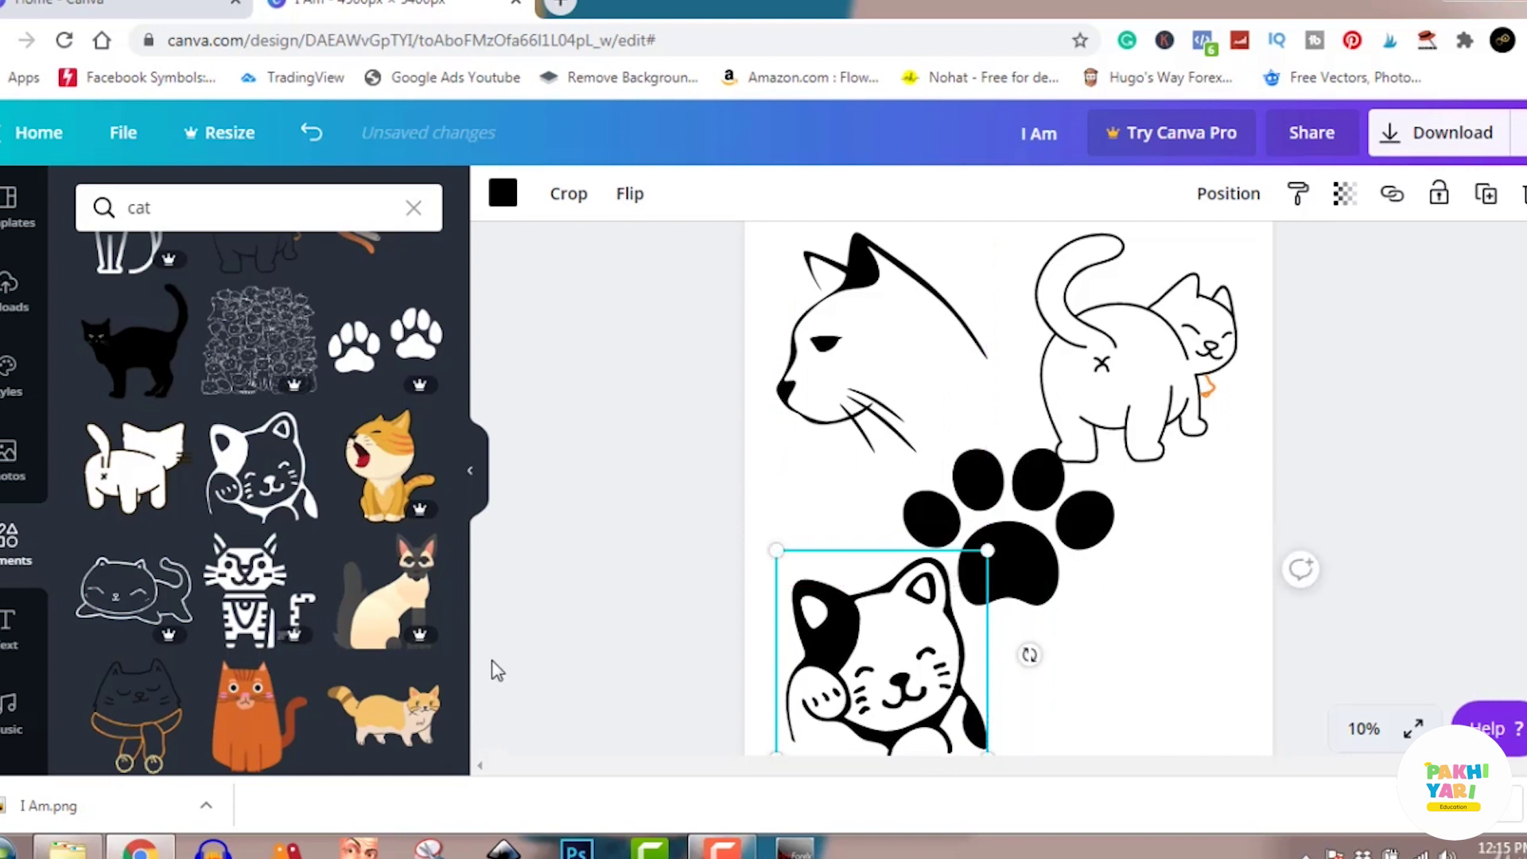
- Add the purple line-art cat with sunglasses and place it in the page's lower-right area, level with the raised-paw cat
{"action": "scroll", "coordinate": [280, 588], "scroll_direction": "down", "scroll_amount": 7}
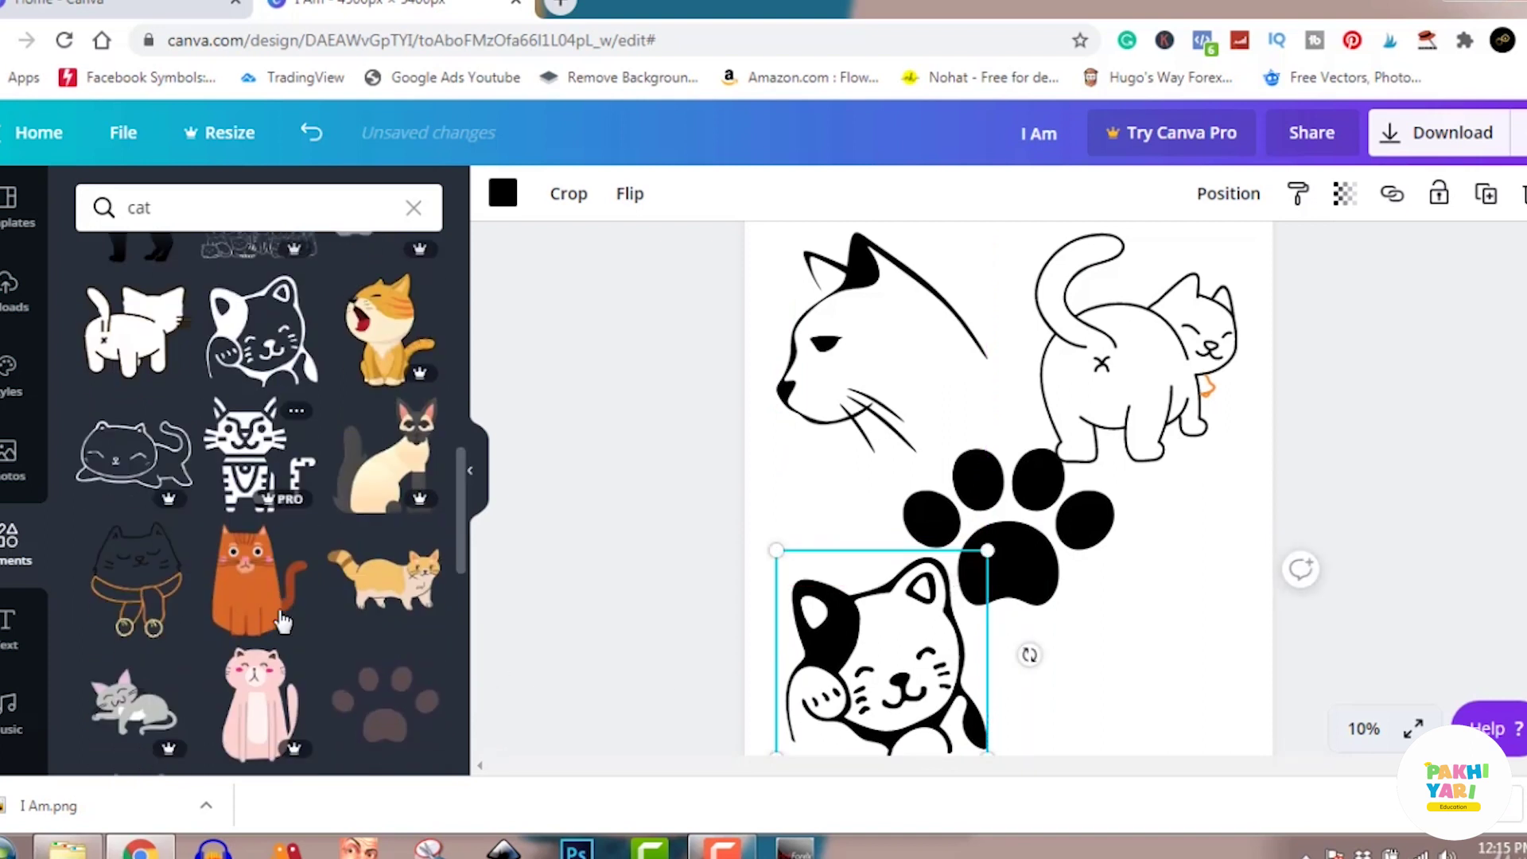
{"action": "scroll", "coordinate": [280, 616], "scroll_direction": "down", "scroll_amount": 5}
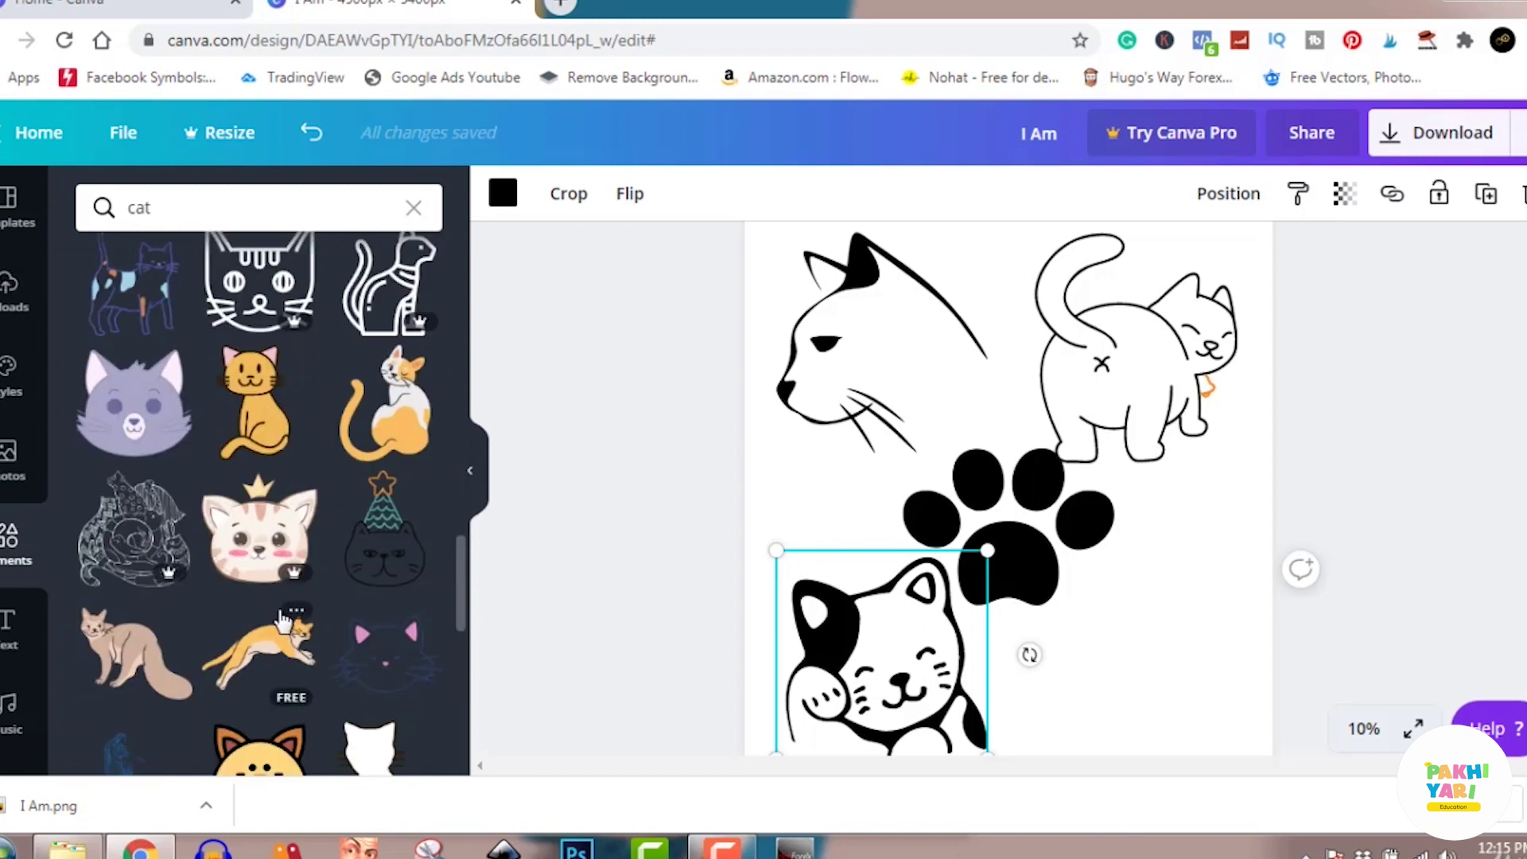
{"action": "scroll", "coordinate": [283, 619], "scroll_direction": "down", "scroll_amount": 4}
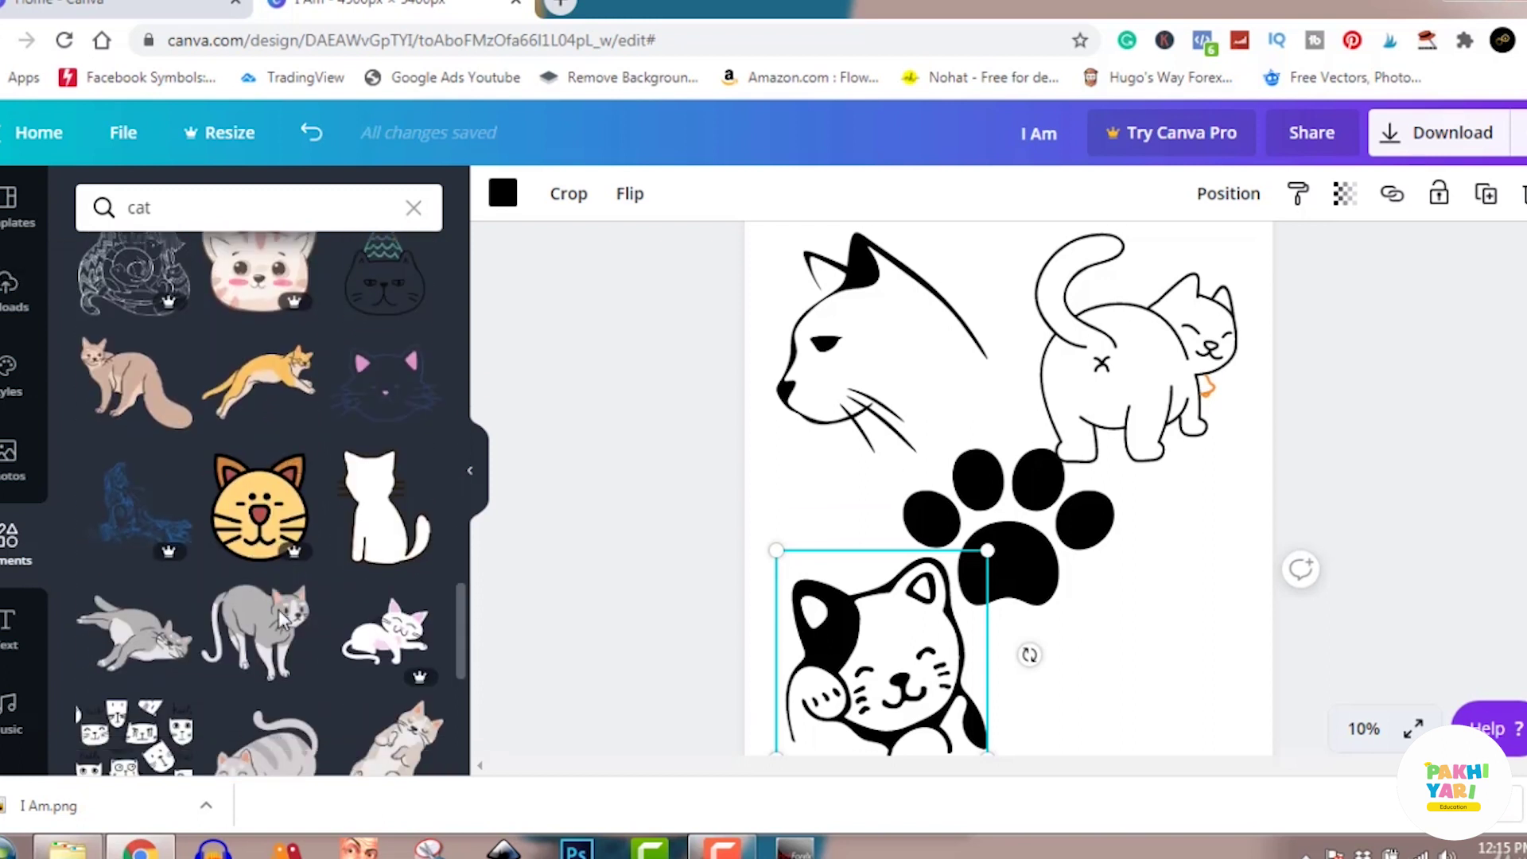
{"action": "scroll", "coordinate": [278, 609], "scroll_direction": "down", "scroll_amount": 6}
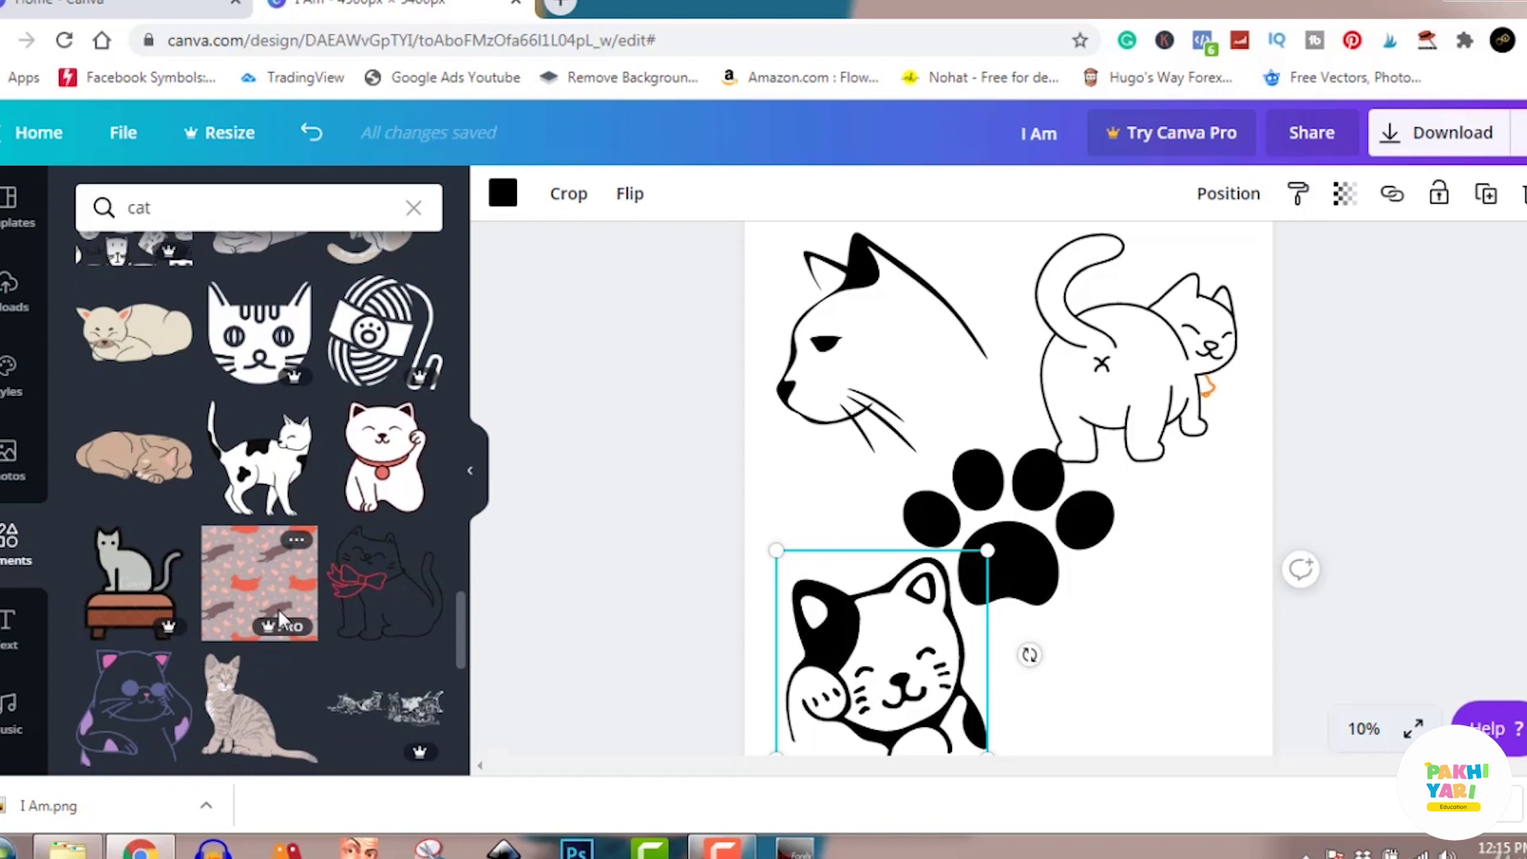
{"action": "scroll", "coordinate": [278, 609], "scroll_direction": "down", "scroll_amount": 2}
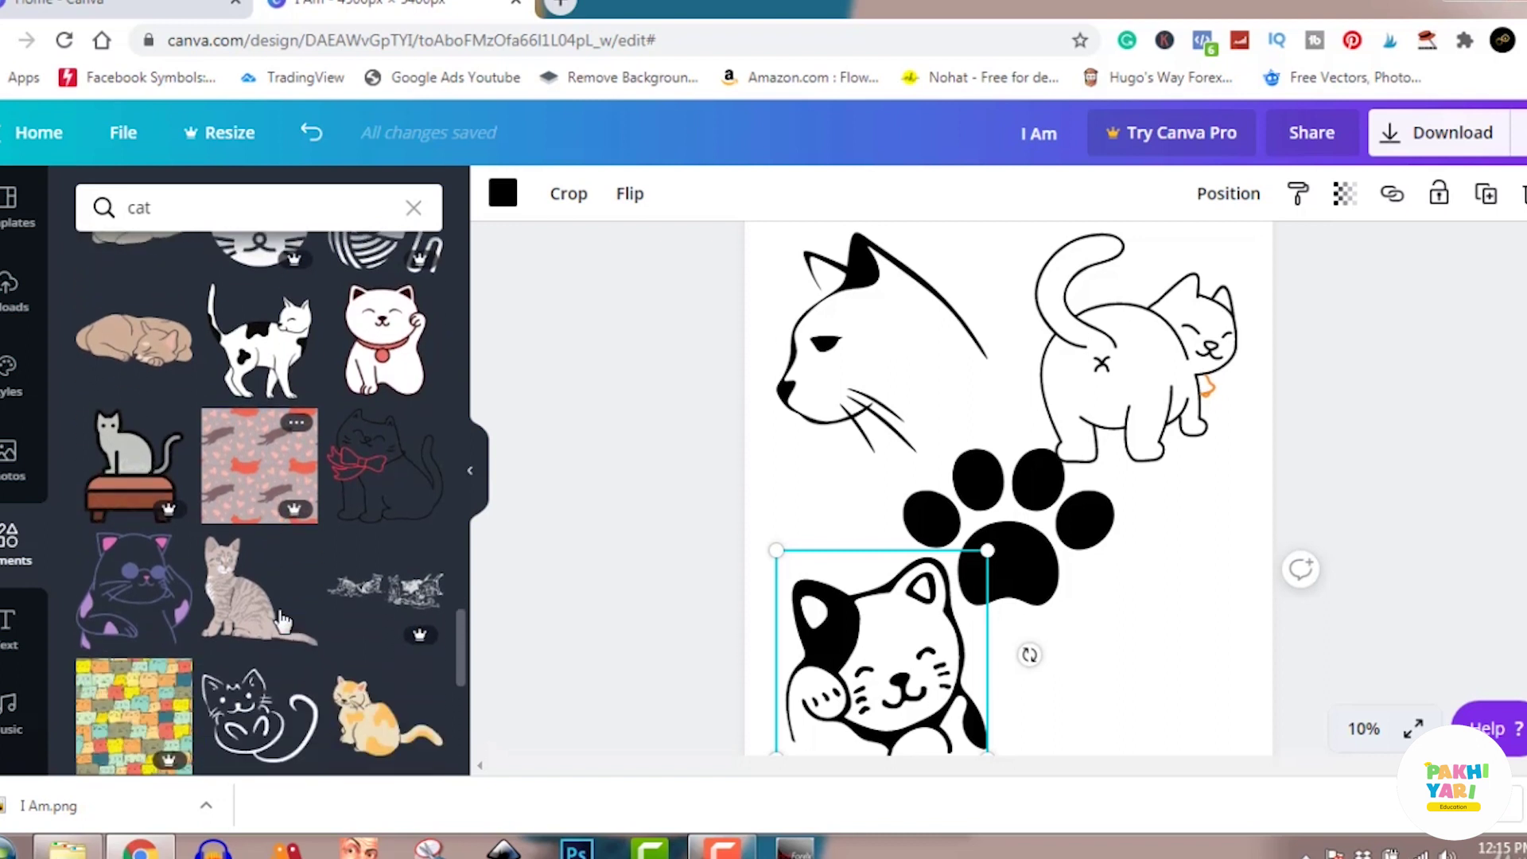
{"action": "left_click", "coordinate": [135, 592]}
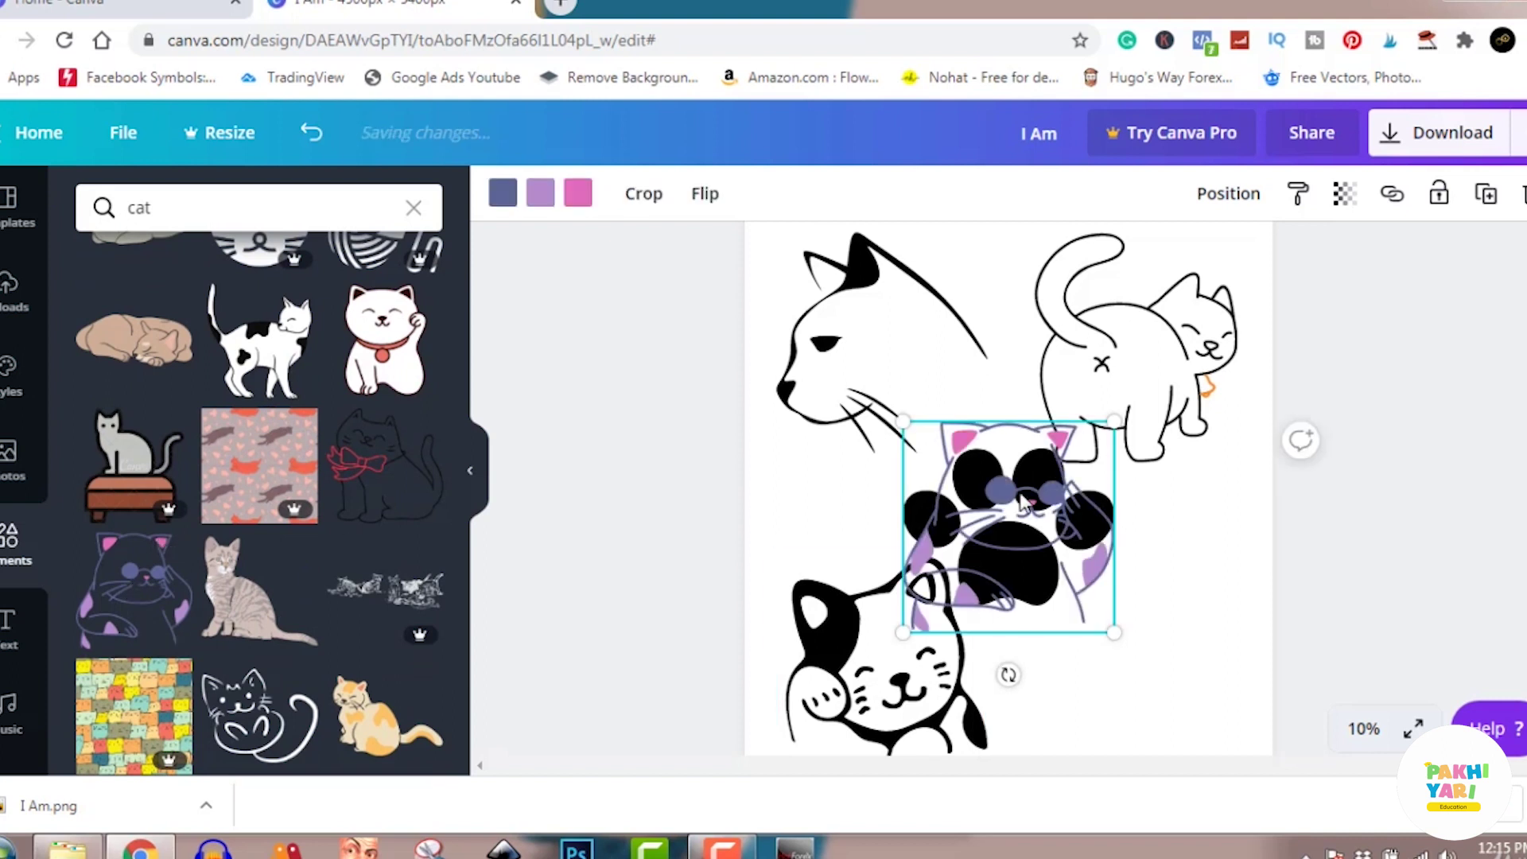
{"action": "left_click_drag", "start_coordinate": [1014, 485], "coordinate": [1150, 617]}
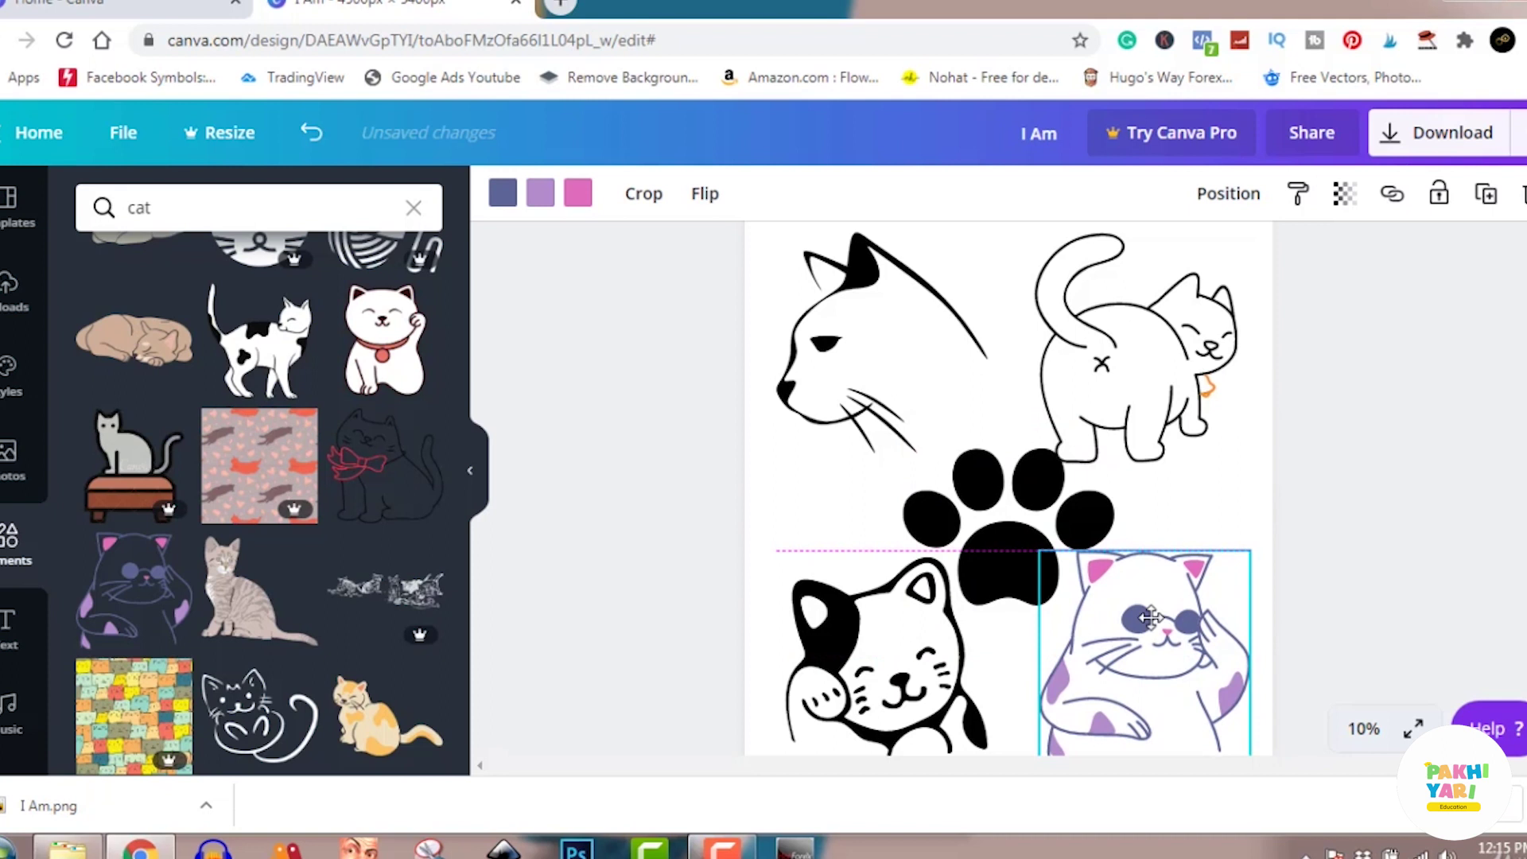
{"action": "left_click", "coordinate": [1374, 451]}
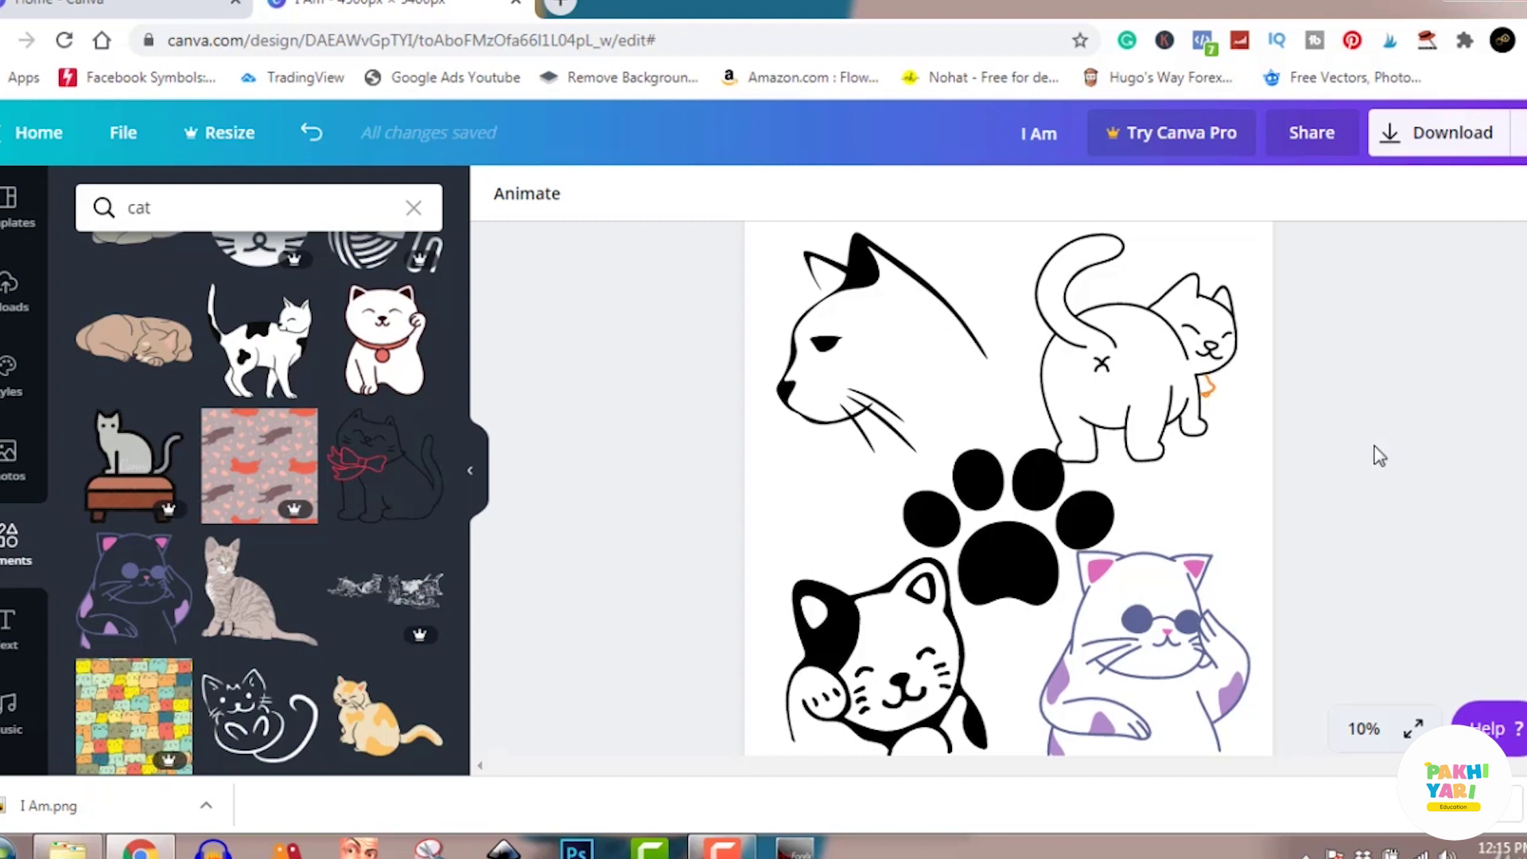
- Download the design as a PNG at 4500 x 5400 px and dismiss the Canva Pro offer
{"action": "left_click", "coordinate": [1440, 157]}
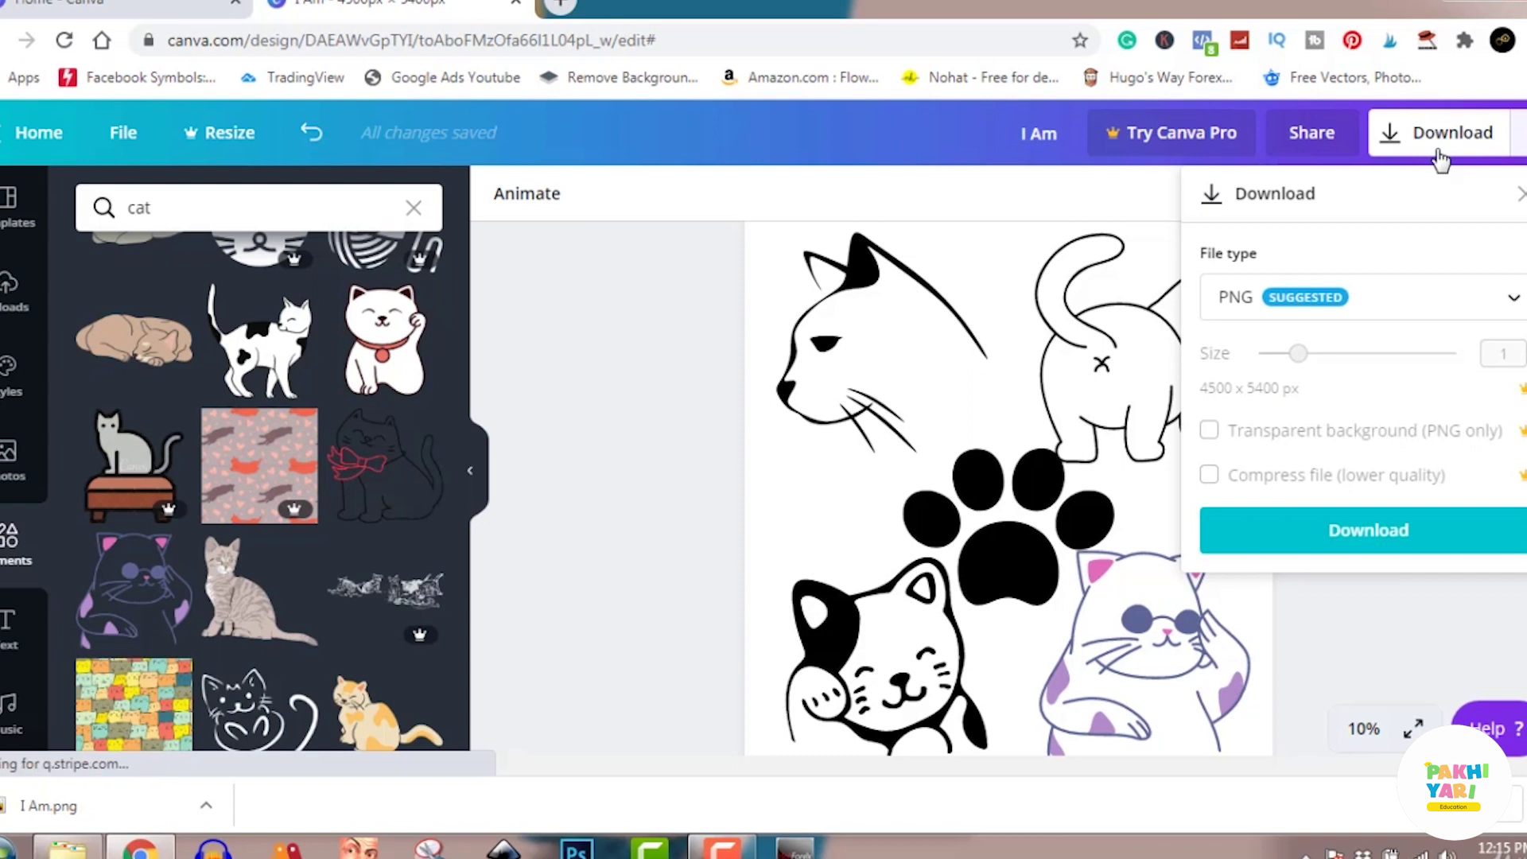
{"action": "left_click", "coordinate": [1377, 538]}
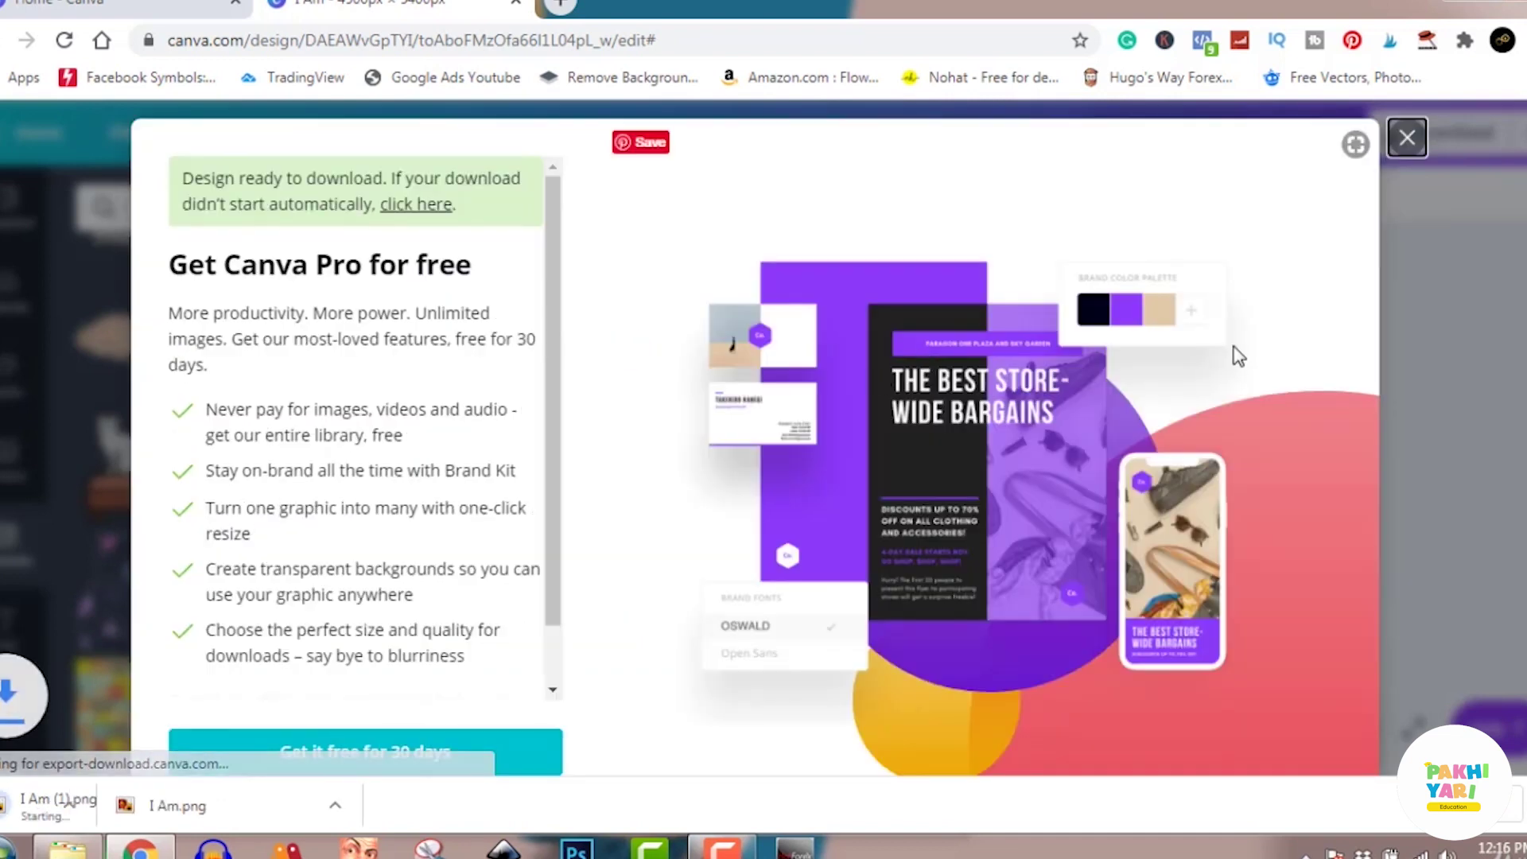
{"action": "left_click", "coordinate": [1405, 143]}
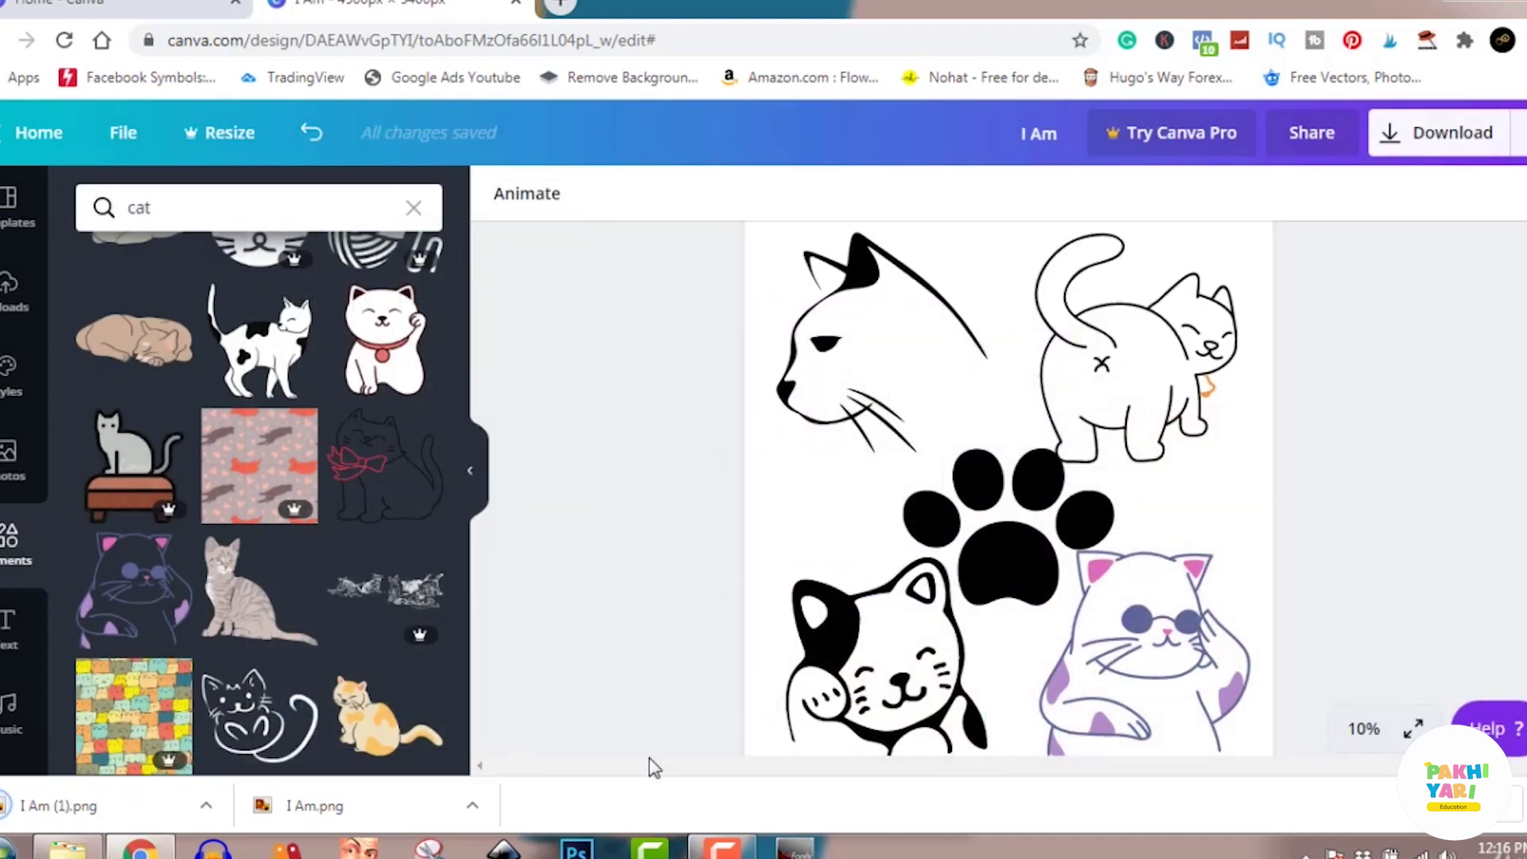
{"action": "left_click", "coordinate": [722, 850]}
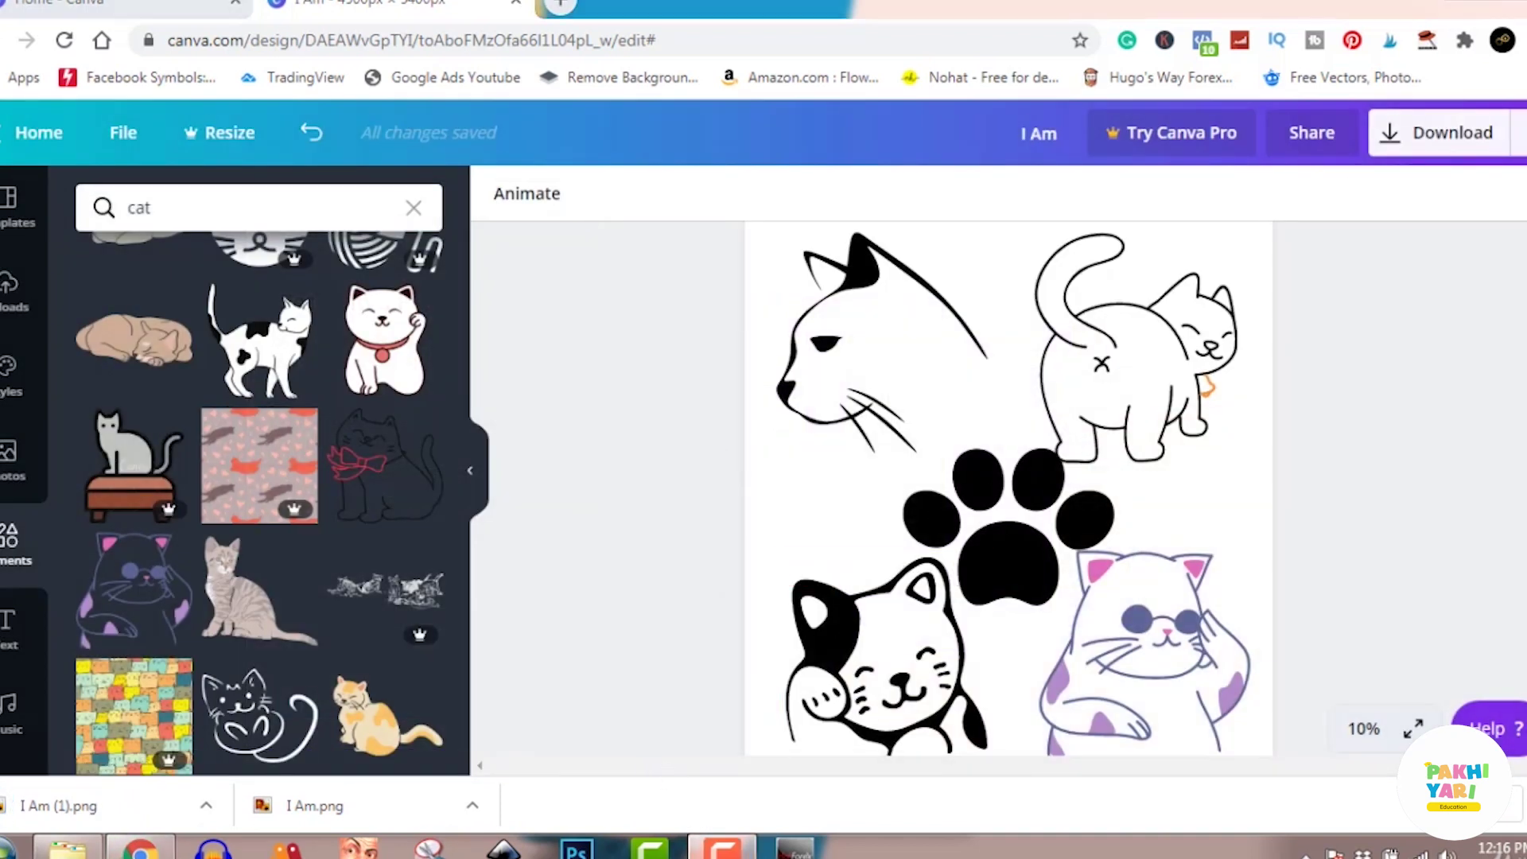
{"action": "left_click", "coordinate": [1505, 746]}
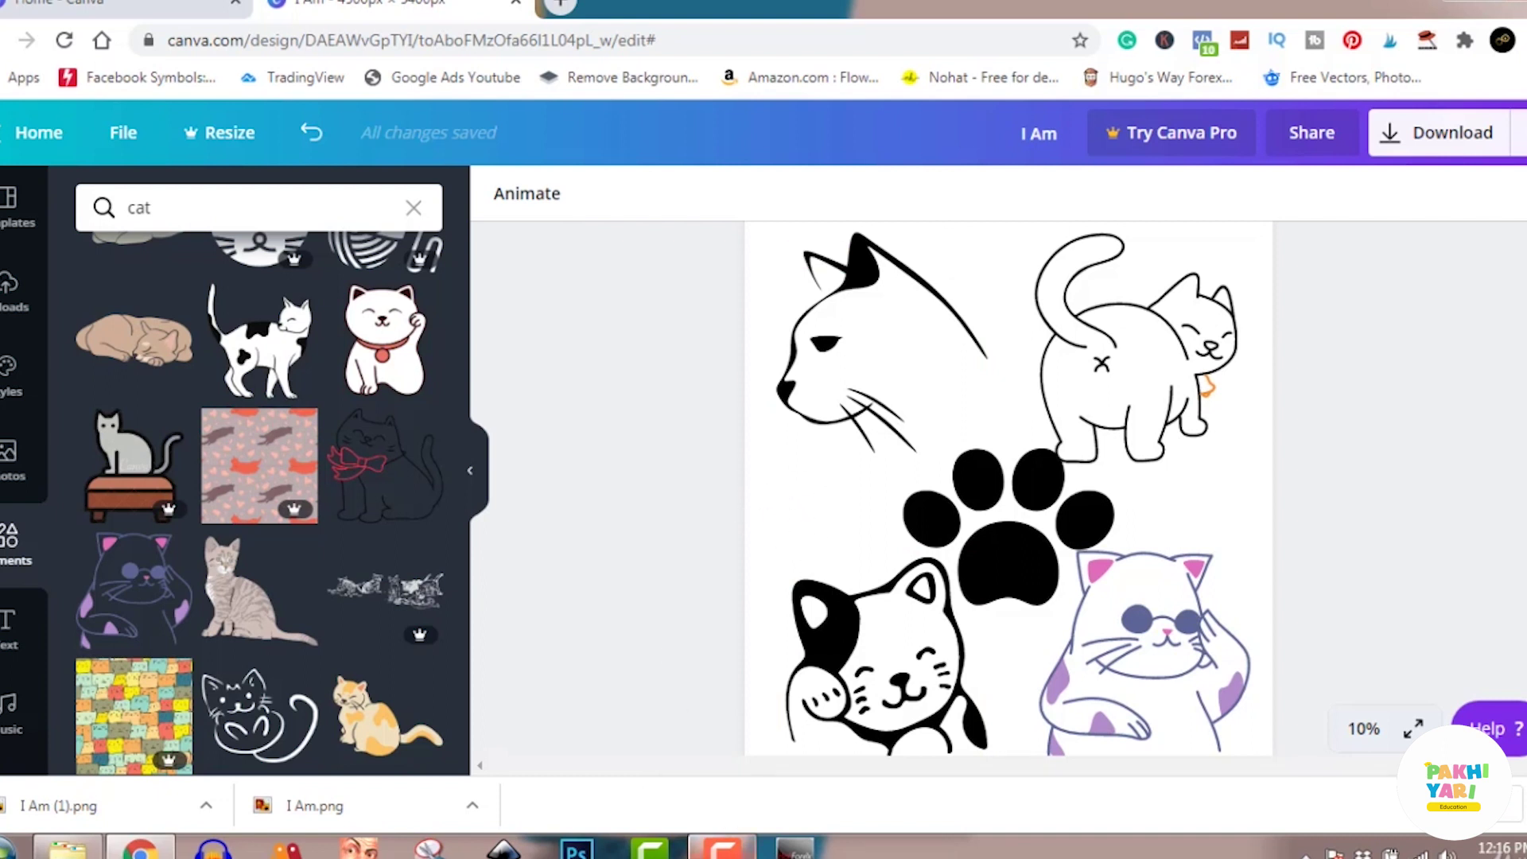
{"action": "mouse_move", "coordinate": [720, 847]}
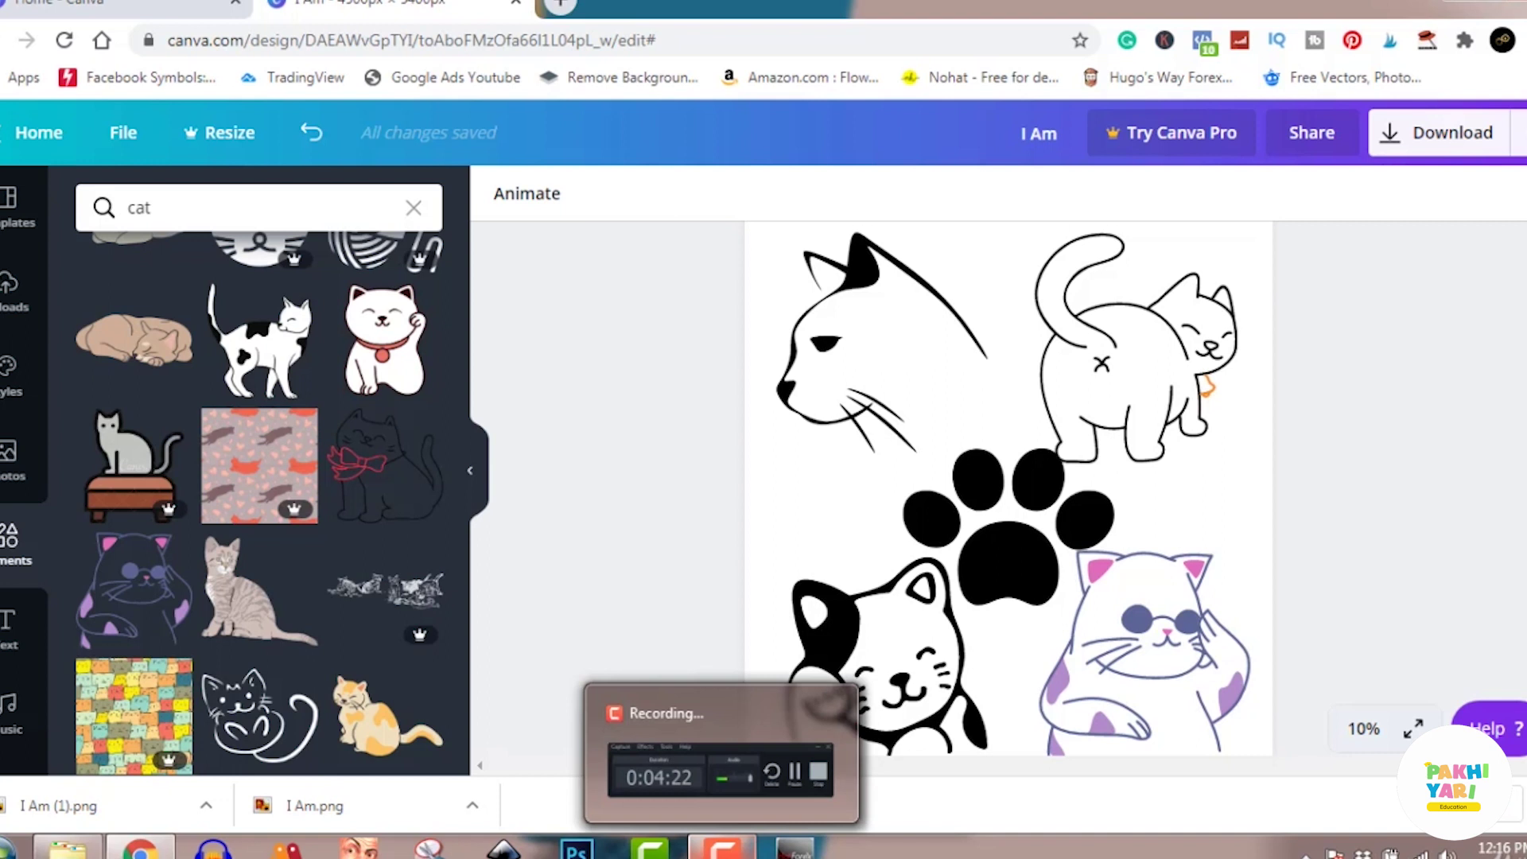
{"action": "left_click", "coordinate": [722, 849]}
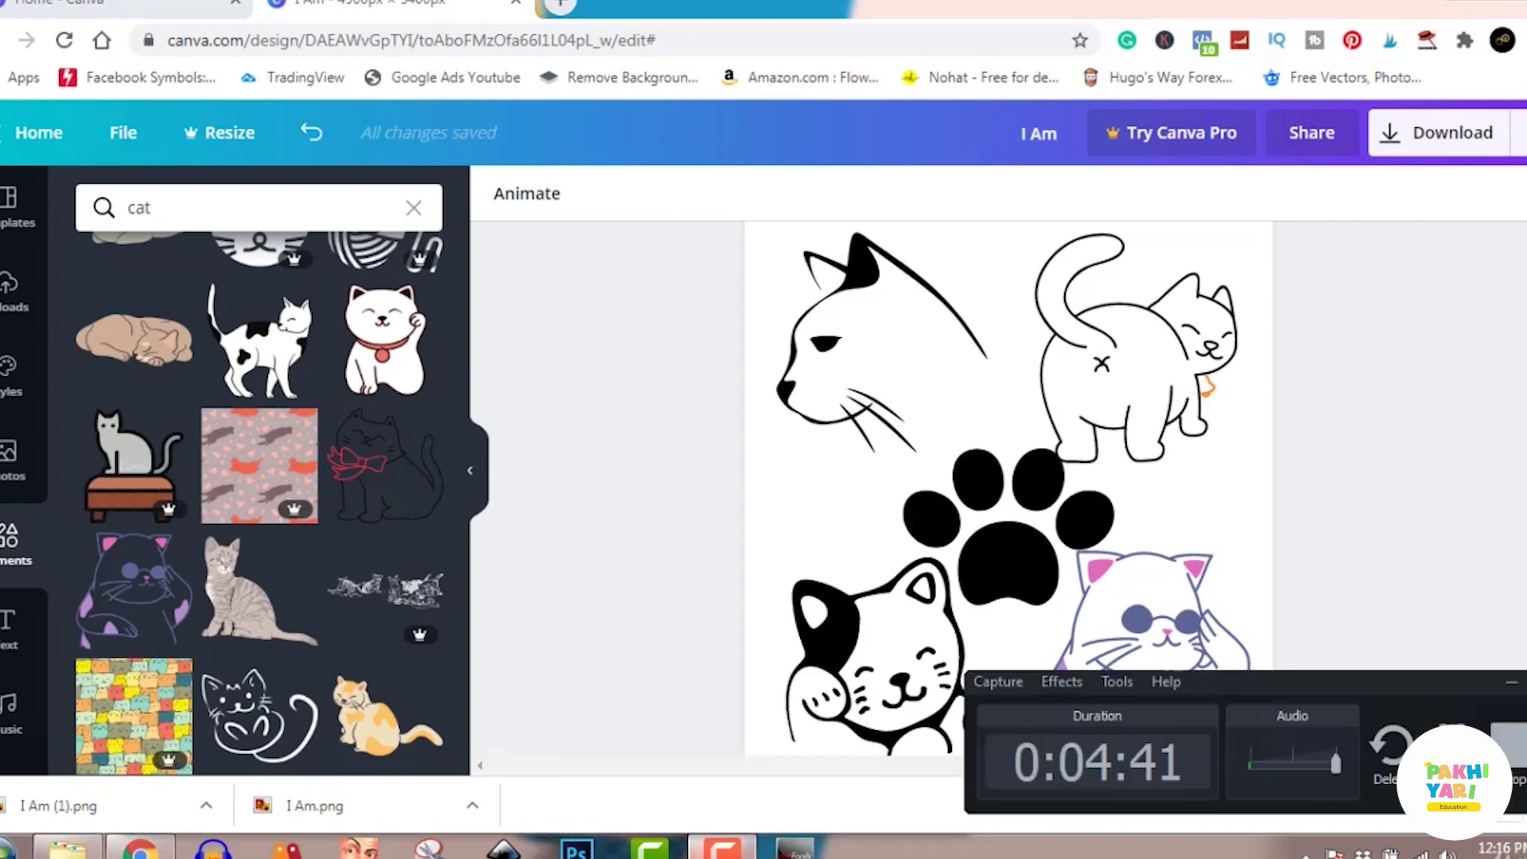